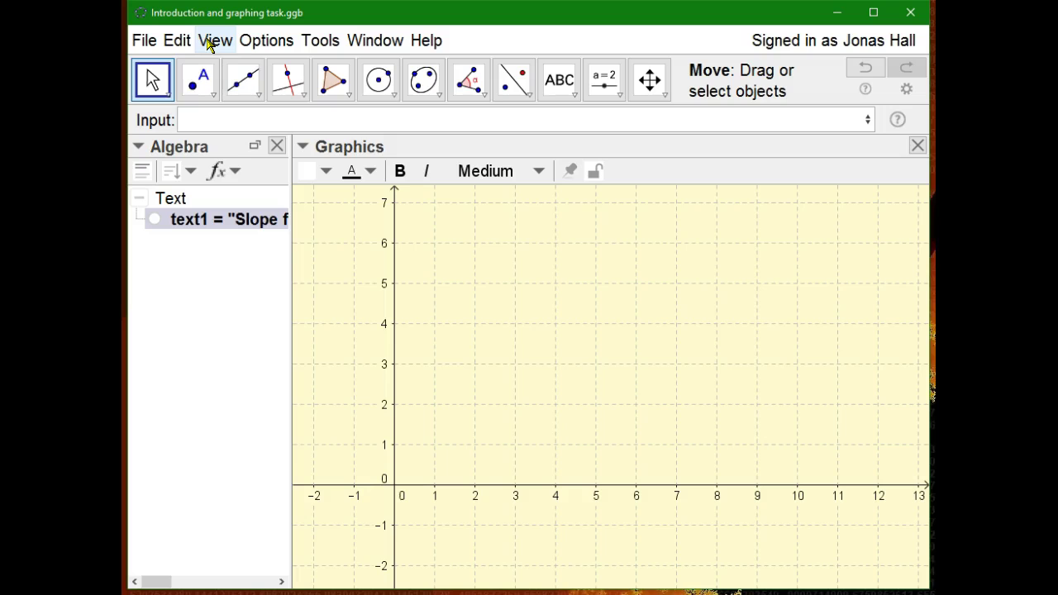
Show the 3D Graphics view beside the Graphics view, and close it again.
left_click(213, 42)
left_click(257, 43)
left_click(216, 43)
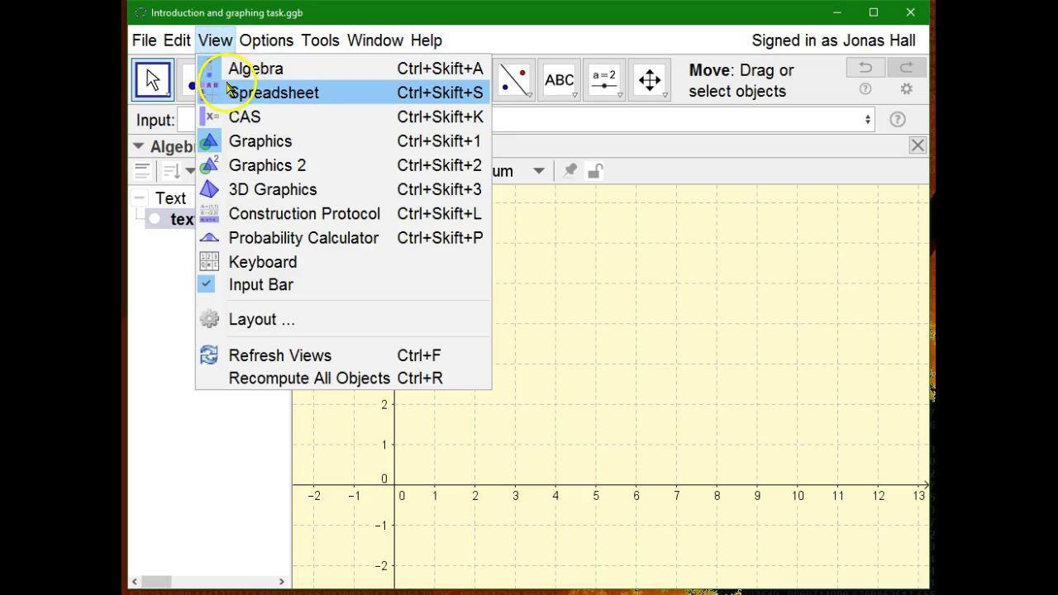
left_click(252, 195)
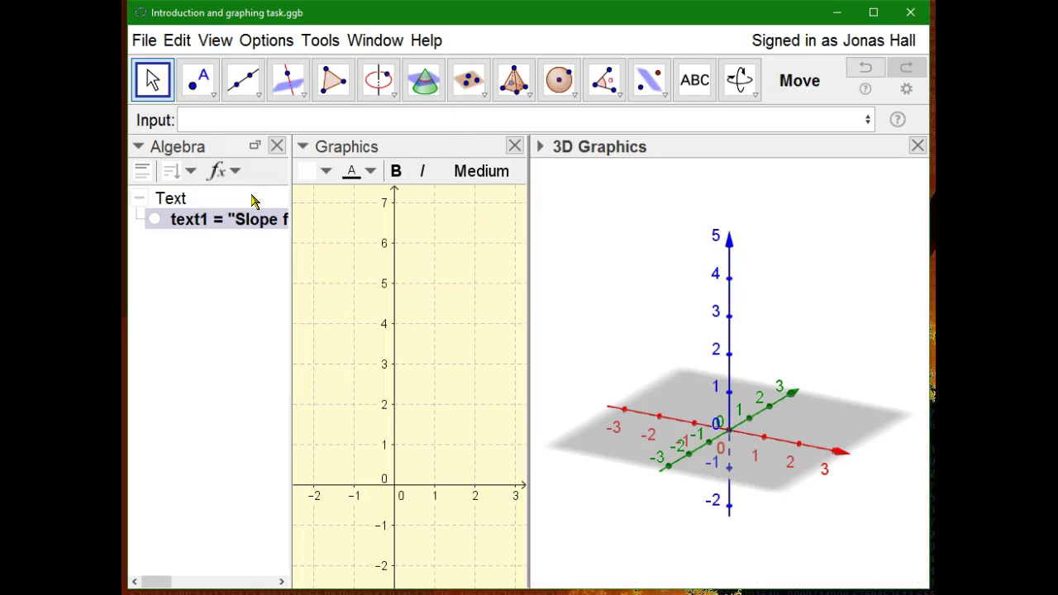
left_click(918, 146)
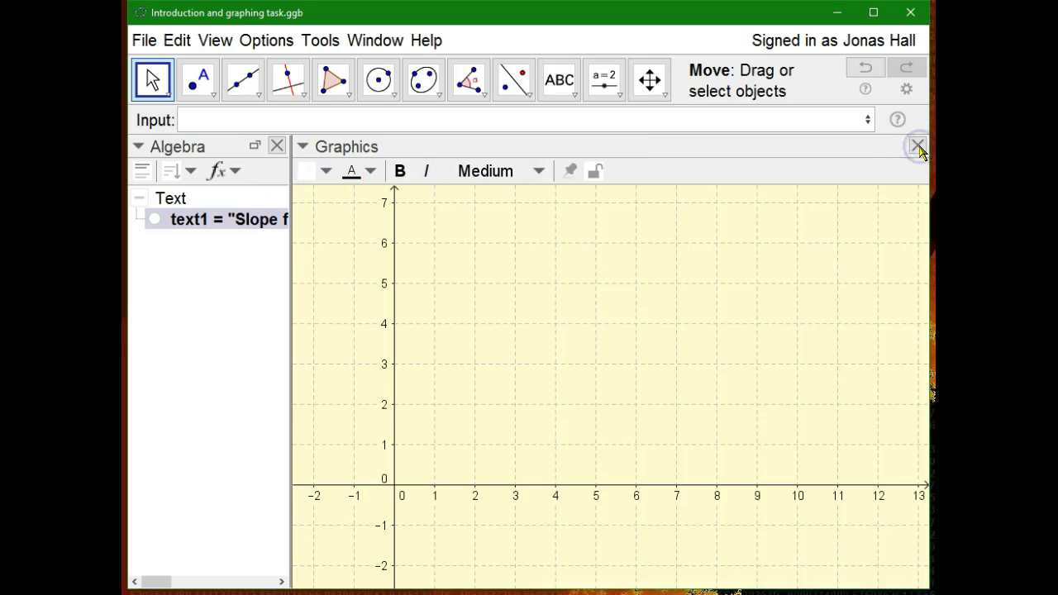
Show the Spreadsheet view beside the Graphics view, and close it again.
left_click(218, 41)
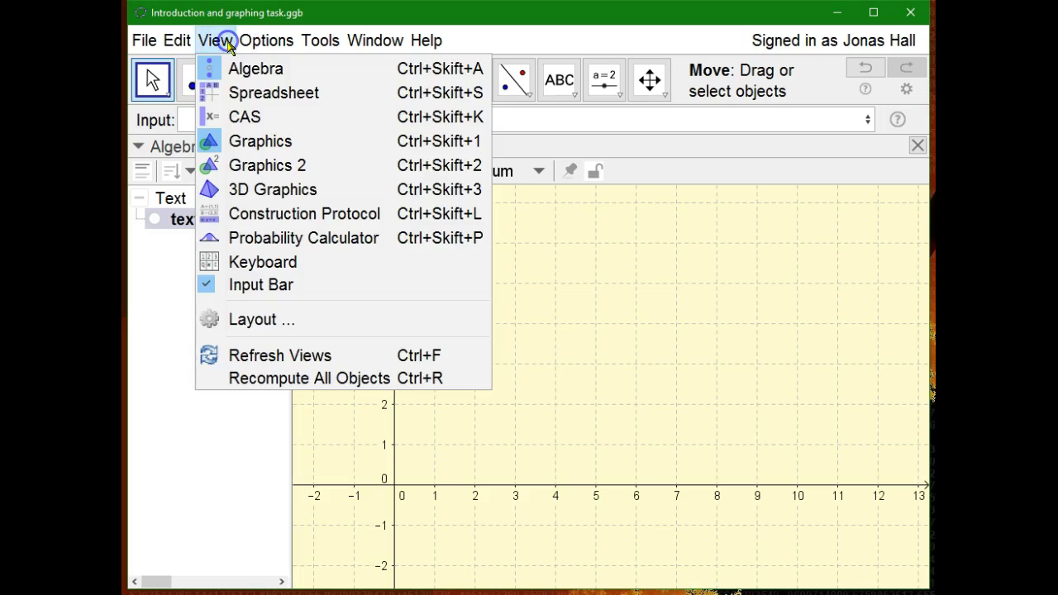
left_click(256, 95)
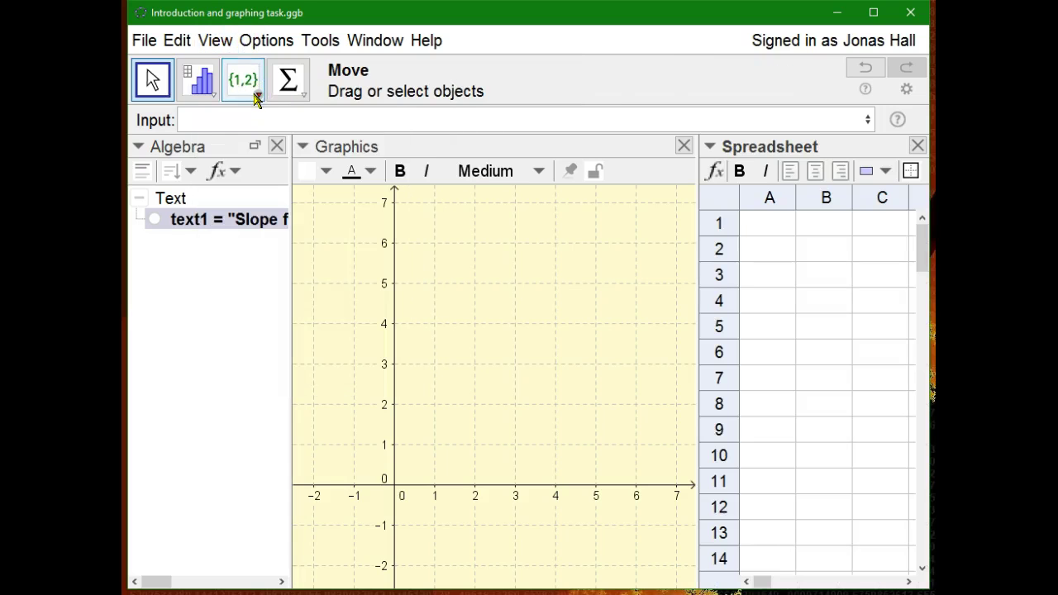
left_click(917, 148)
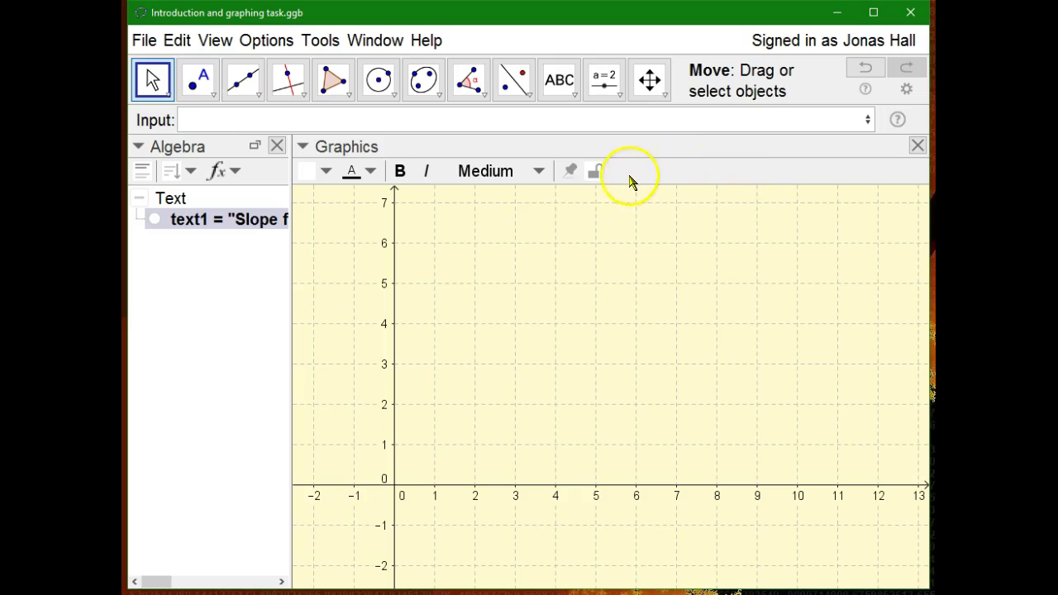
Widen the Algebra view, and shrink it back to a narrow column so the Graphics view fills most of the window.
left_click(465, 156)
left_click_drag(466, 156, 742, 227)
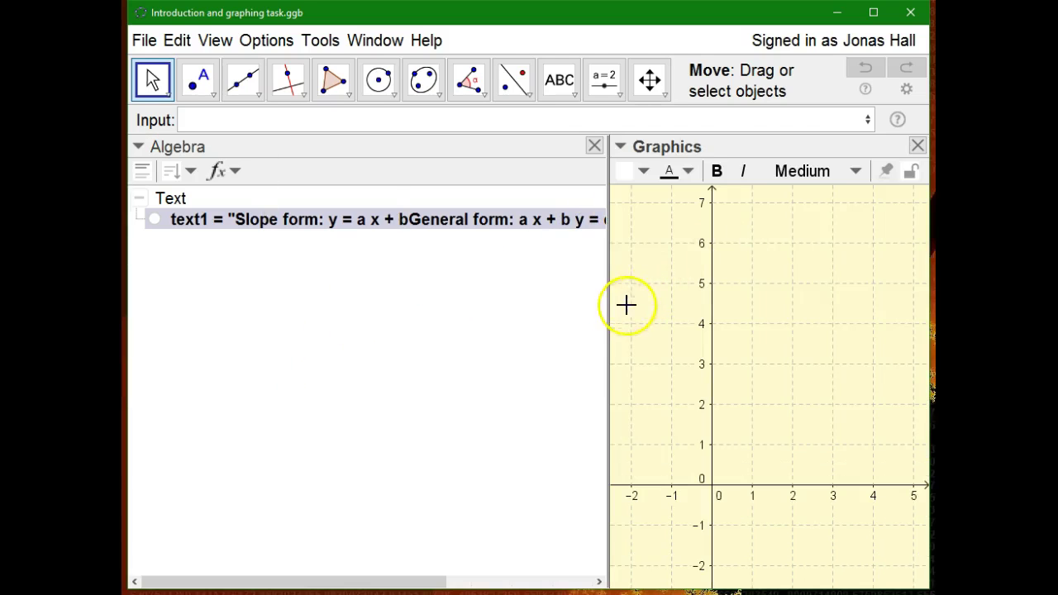
left_click_drag(609, 311, 274, 339)
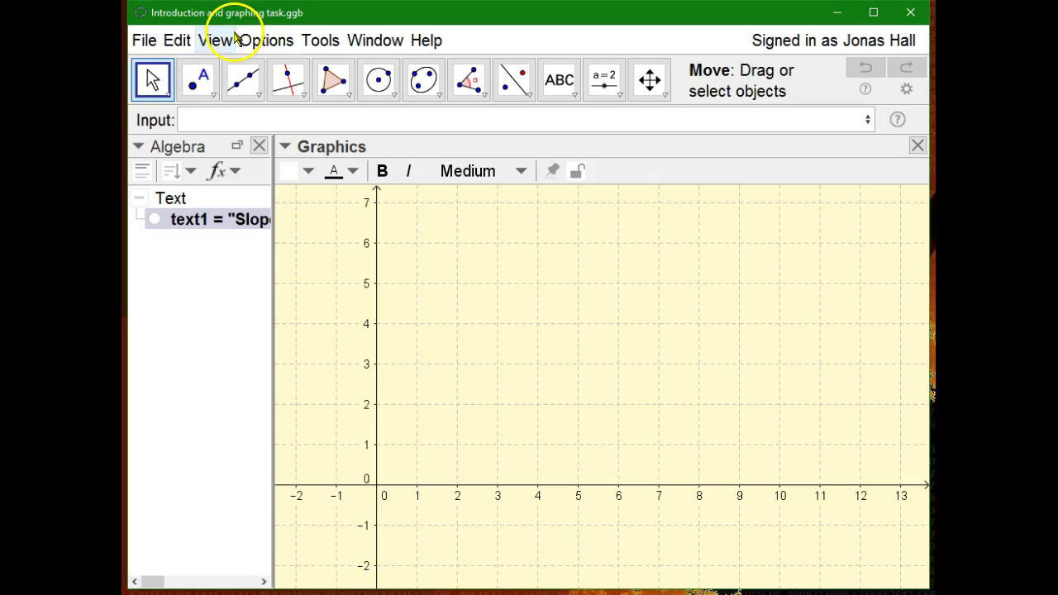
Examine the rounding, labeling and font size options and the commands for customizing, creating and managing tools.
left_click(263, 42)
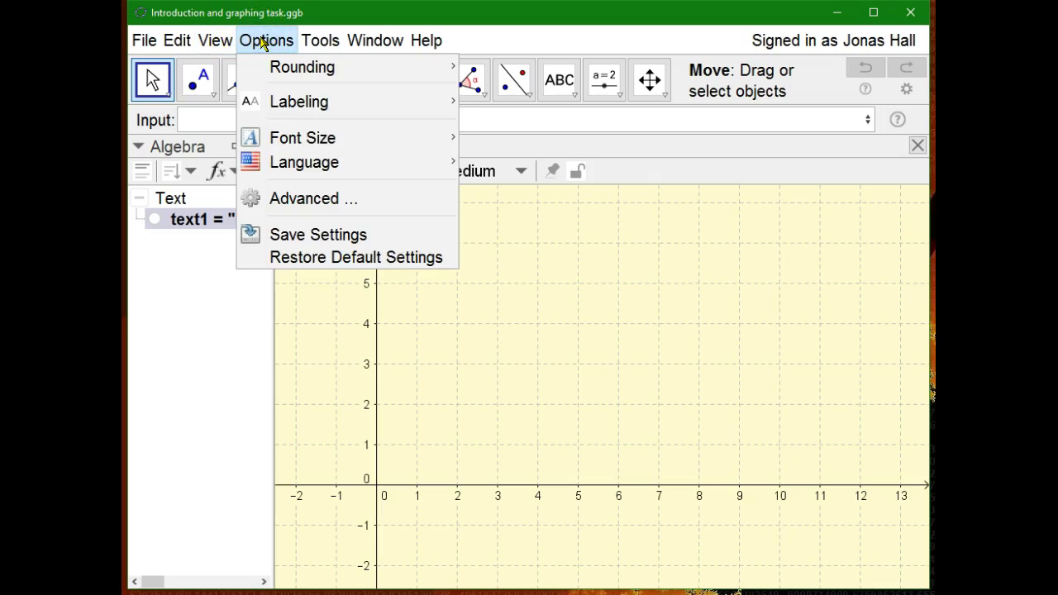
mouse_move(304, 69)
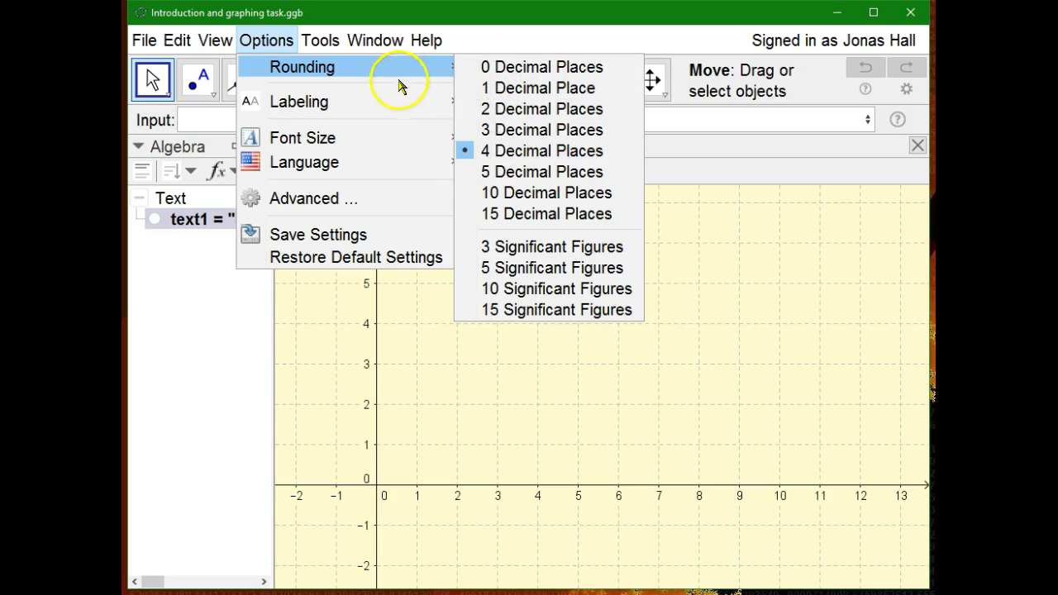
mouse_move(403, 105)
mouse_move(405, 142)
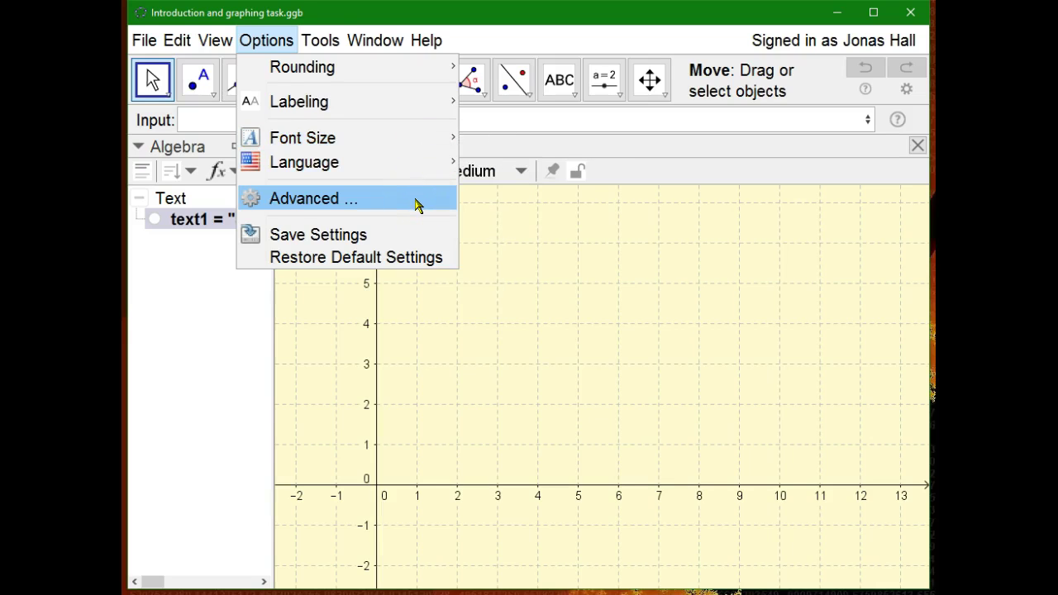
left_click(319, 41)
left_click(373, 41)
left_click(323, 43)
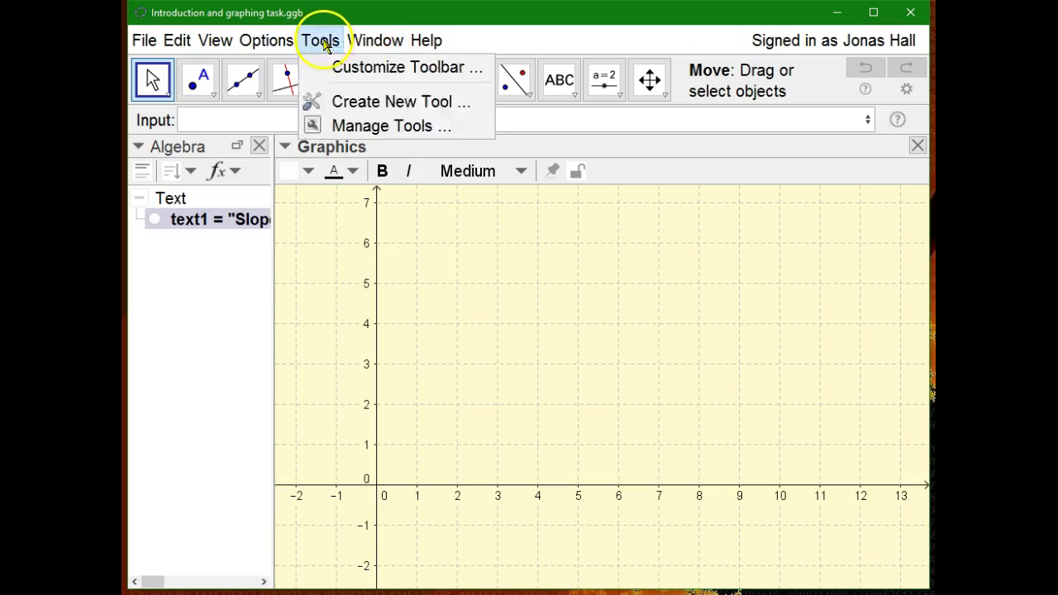
Examine the advanced, layout and basic graphics preferences, close them, and review the list of settings categories.
left_click(278, 40)
left_click(352, 221)
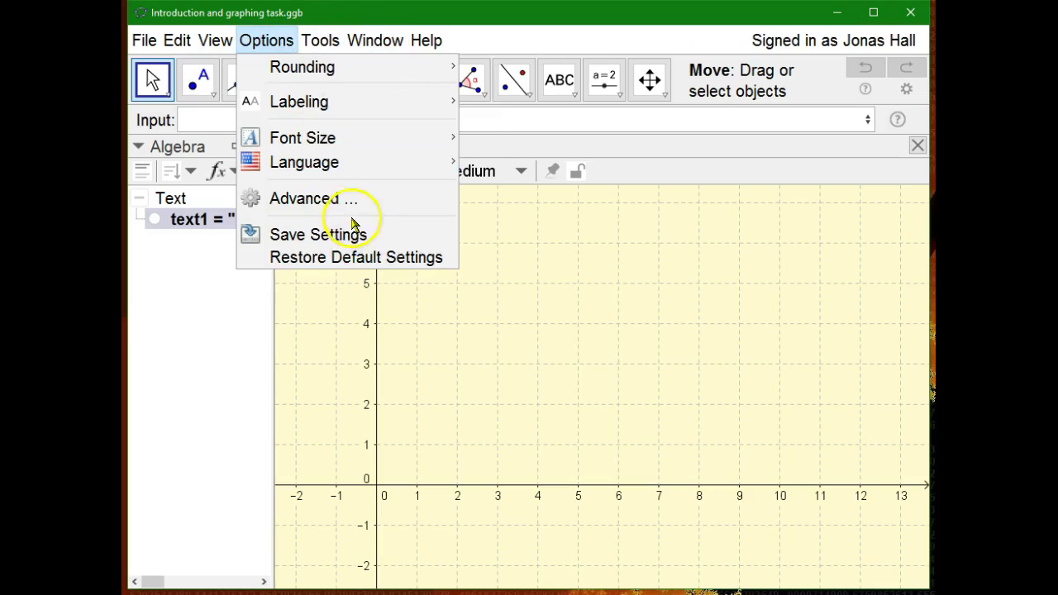
left_click(340, 206)
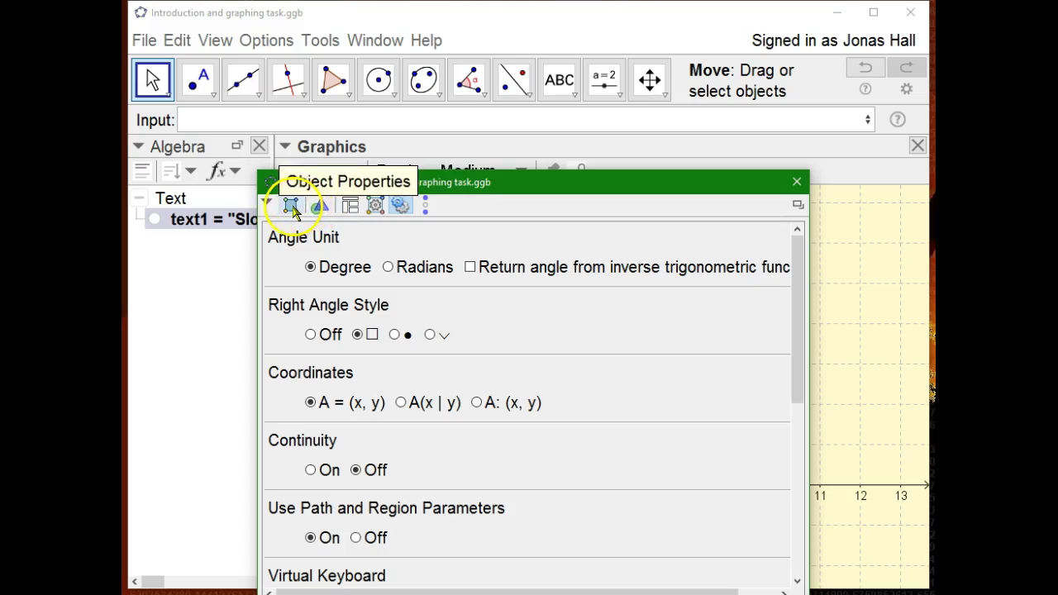
left_click(352, 206)
left_click(395, 266)
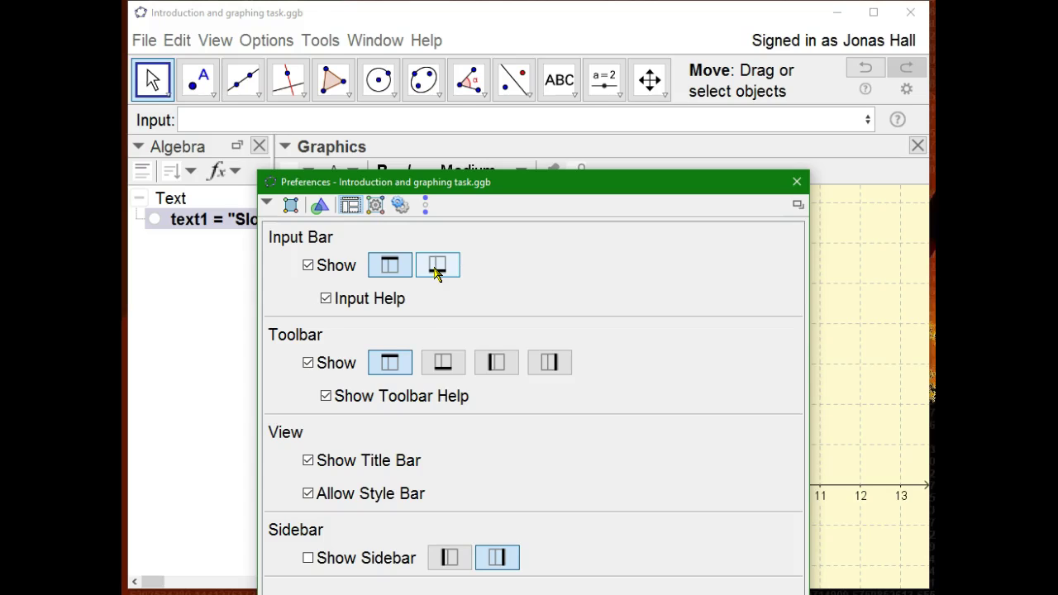
left_click(320, 206)
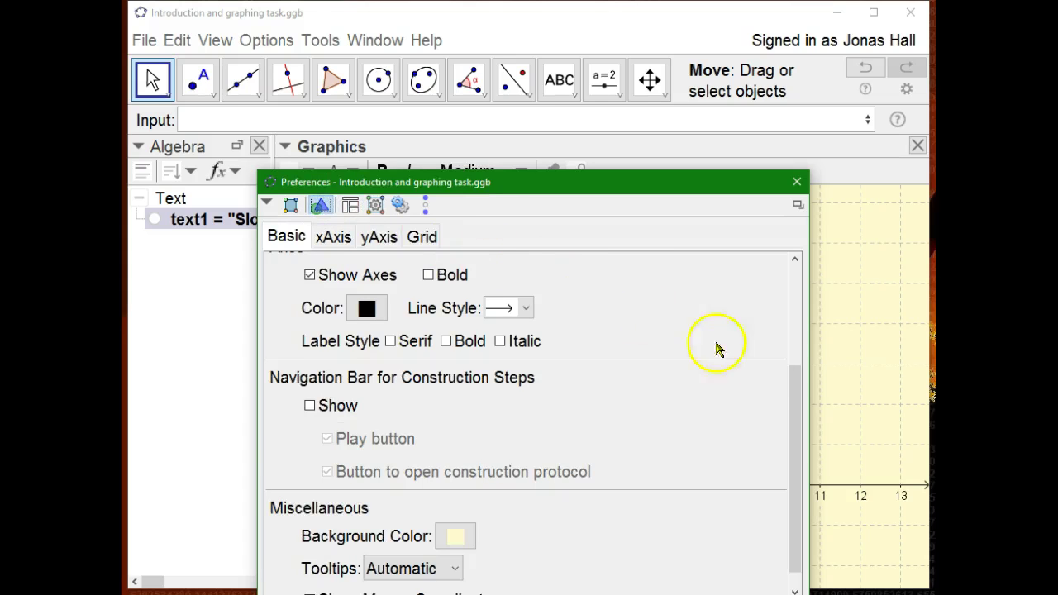
left_click_drag(796, 439, 800, 477)
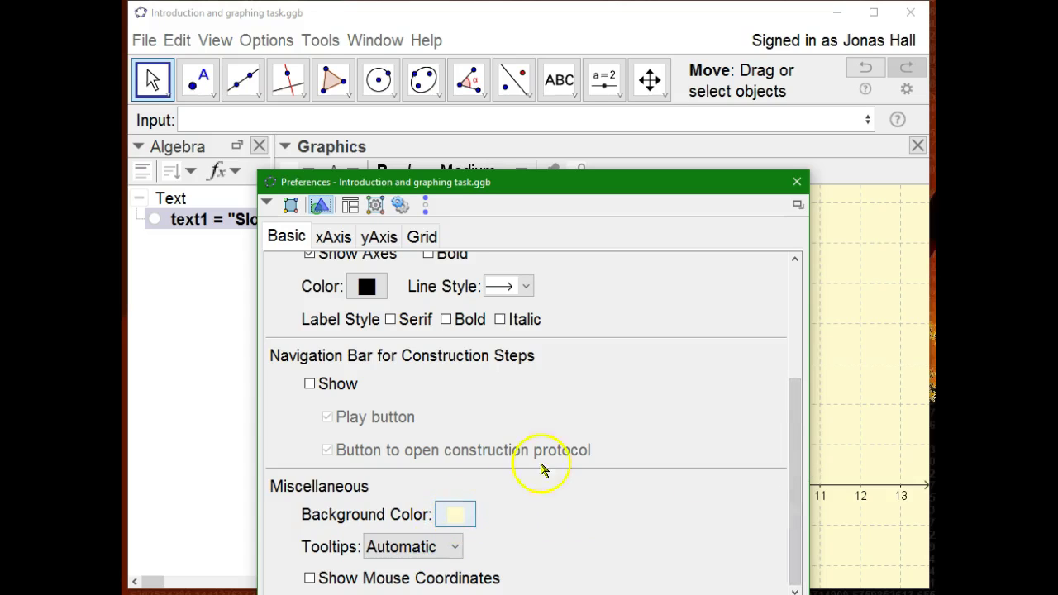
left_click(796, 183)
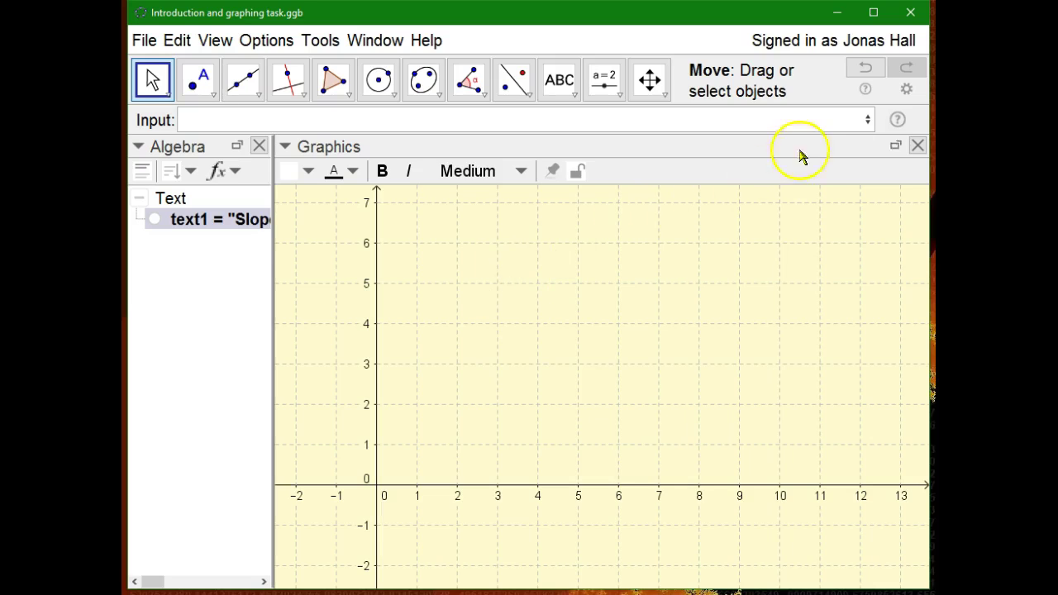
left_click(906, 91)
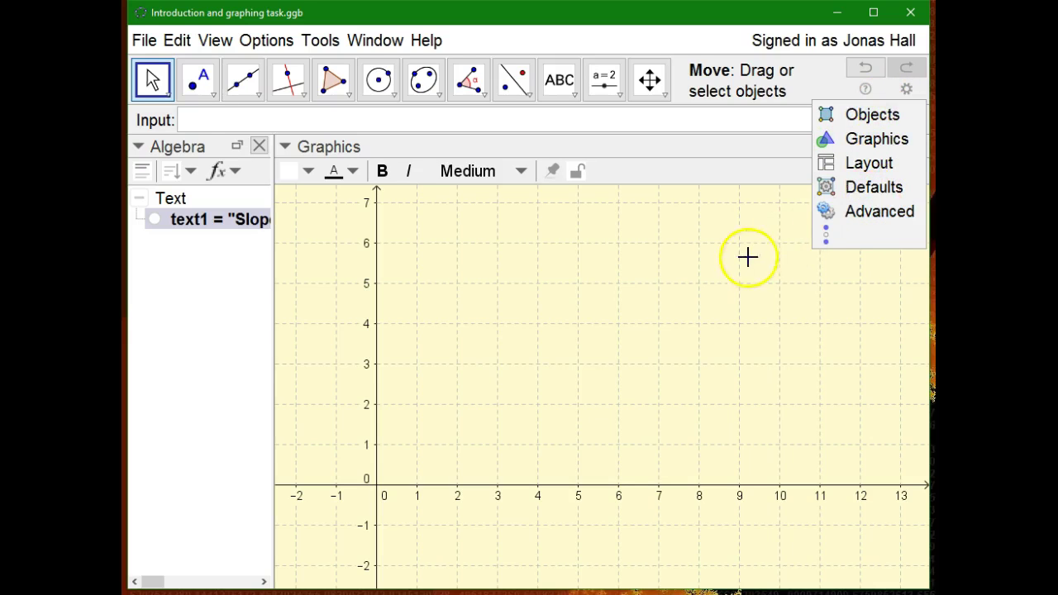
left_click(708, 280)
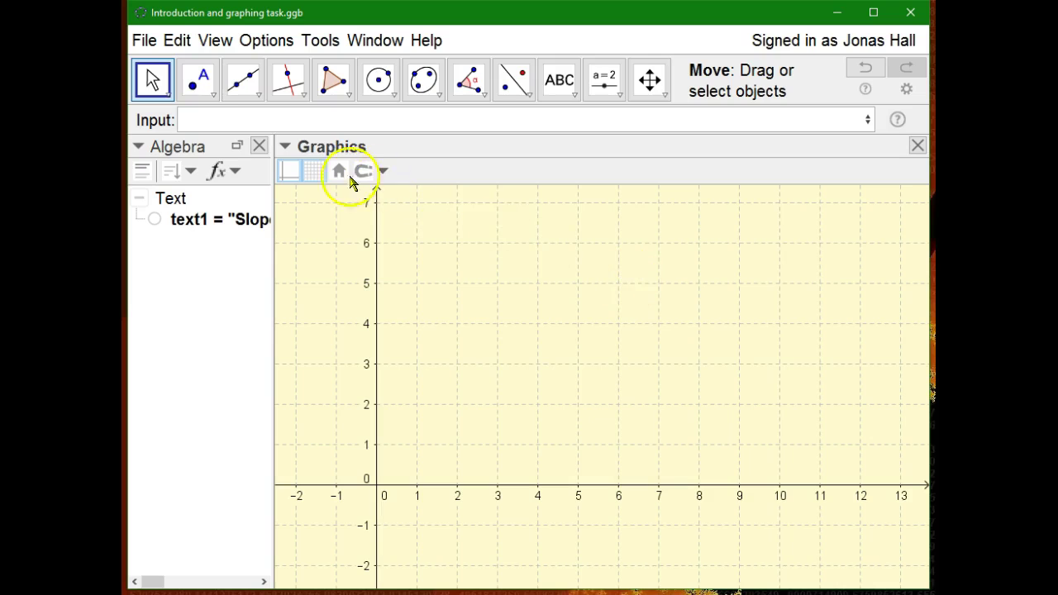
Hide and show the style bar of the Graphics view twice.
left_click(285, 148)
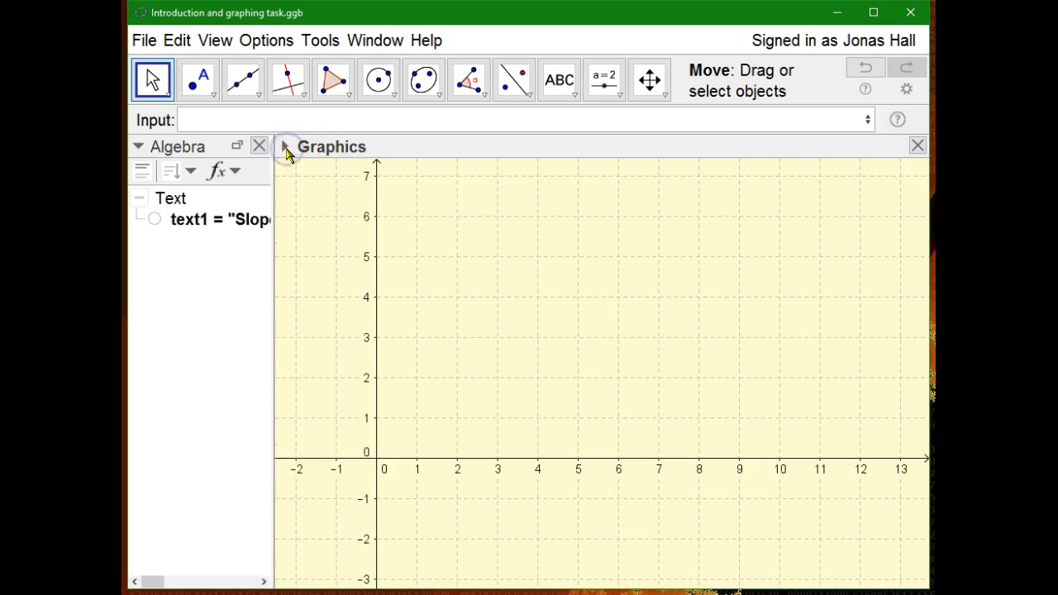
left_click(285, 148)
left_click(285, 148)
left_click(285, 148)
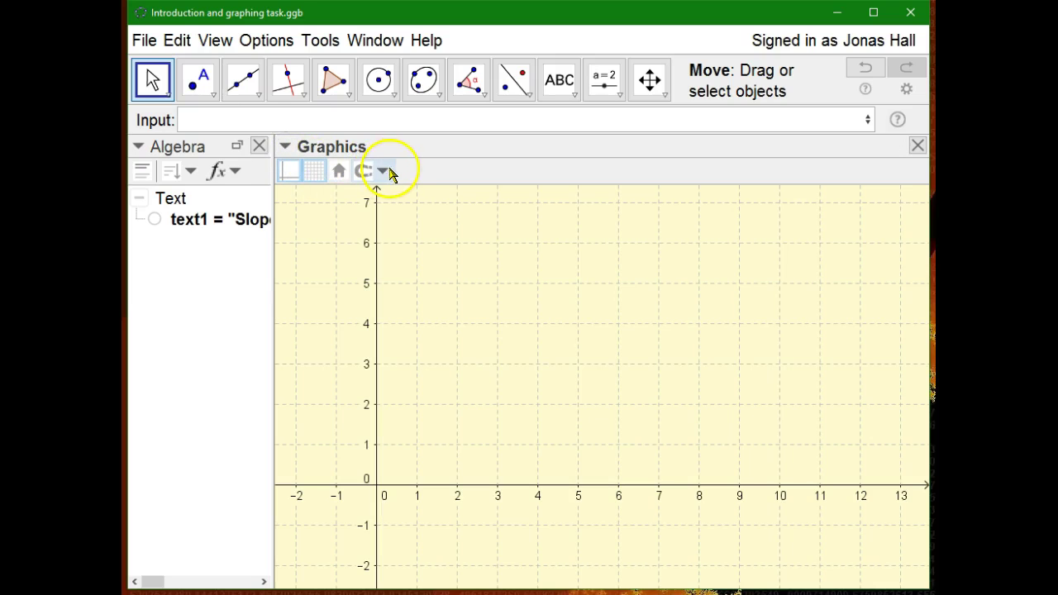
Turn the grid and the axes of the Graphics view off and on again.
left_click(314, 172)
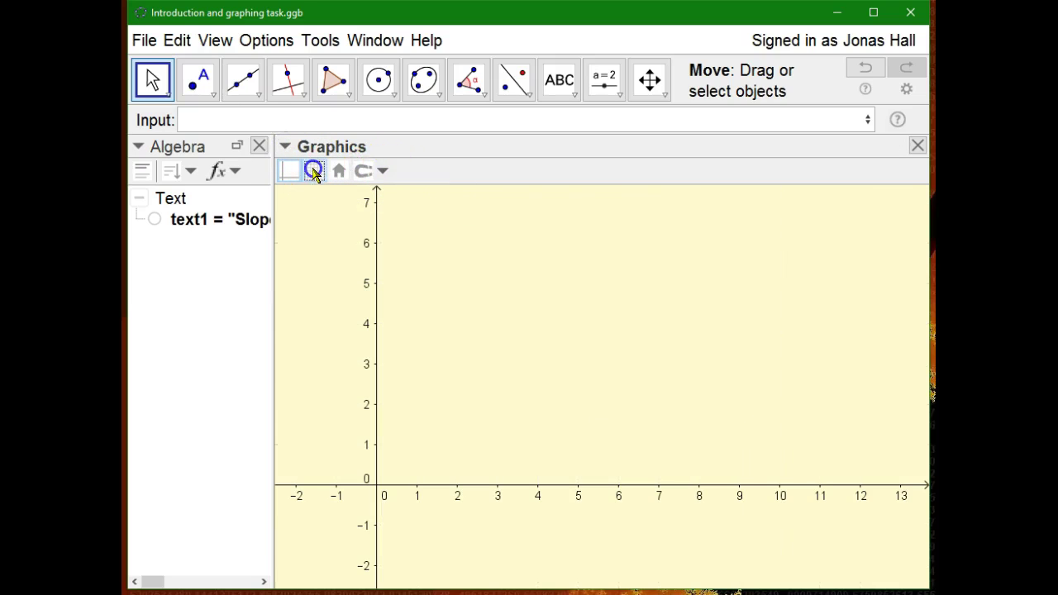
left_click(293, 171)
left_click(293, 171)
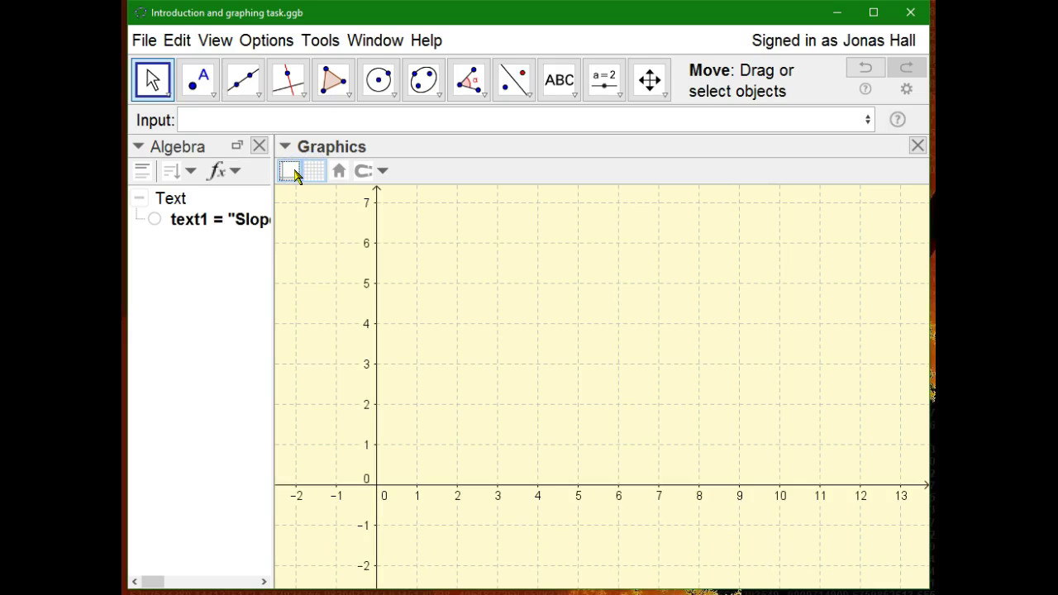
left_click(314, 171)
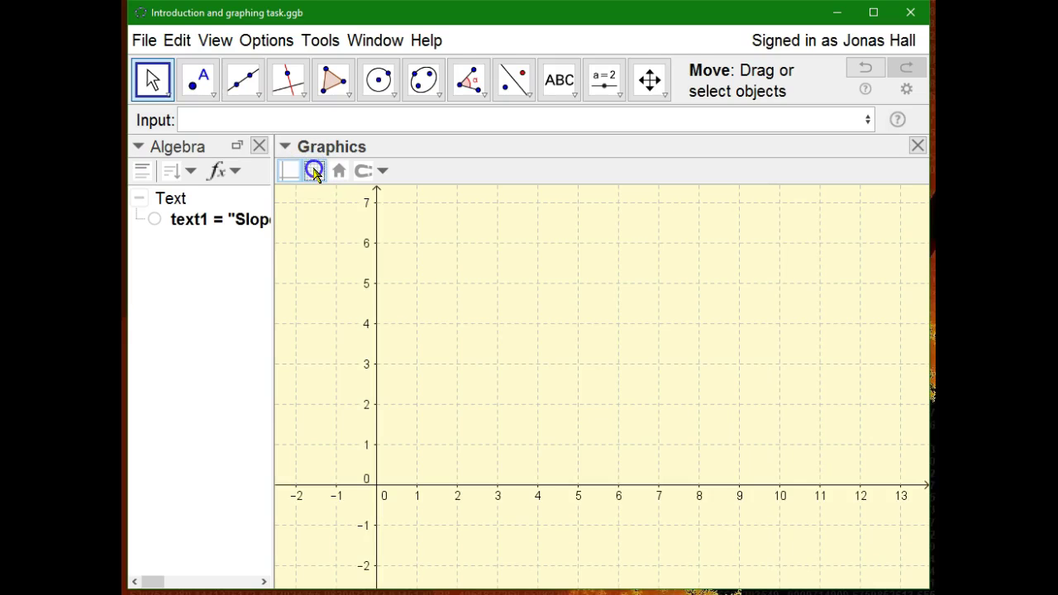
left_click(314, 171)
Examine the sorting options for objects in the Algebra view without changing the sort order.
left_click(145, 177)
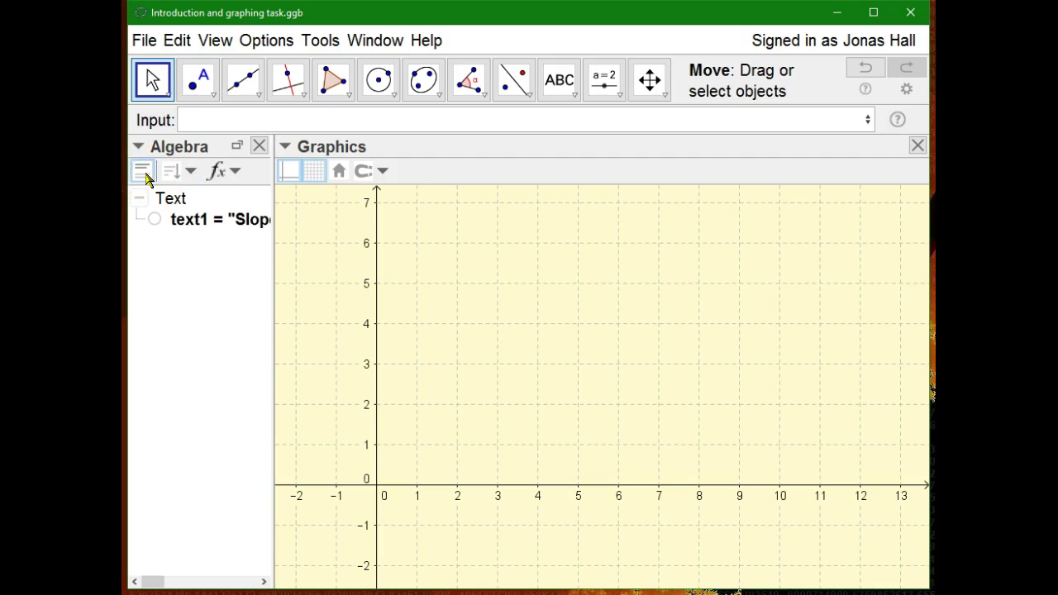
left_click(173, 172)
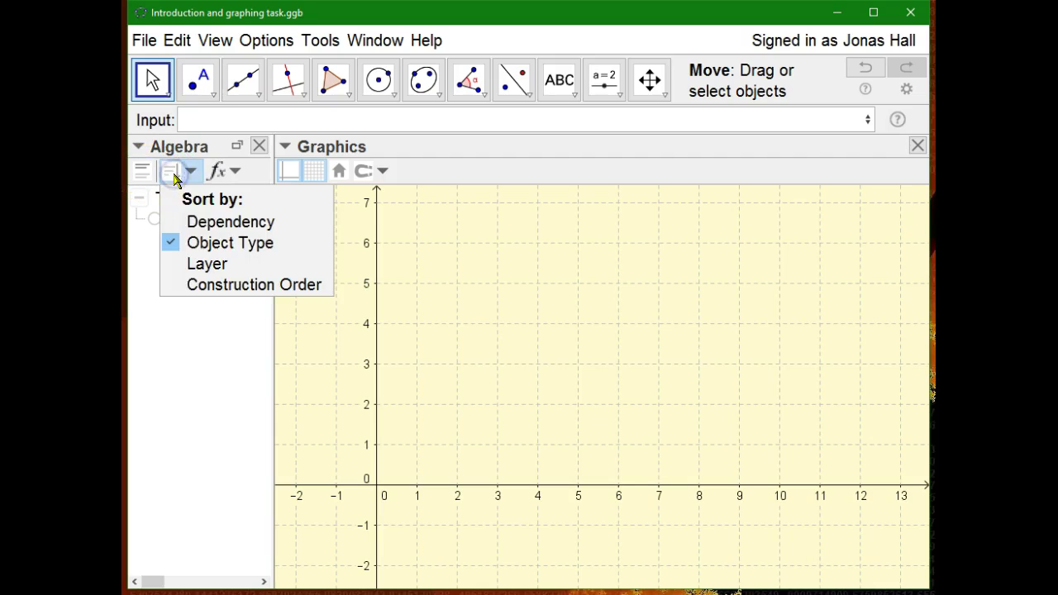
left_click(533, 299)
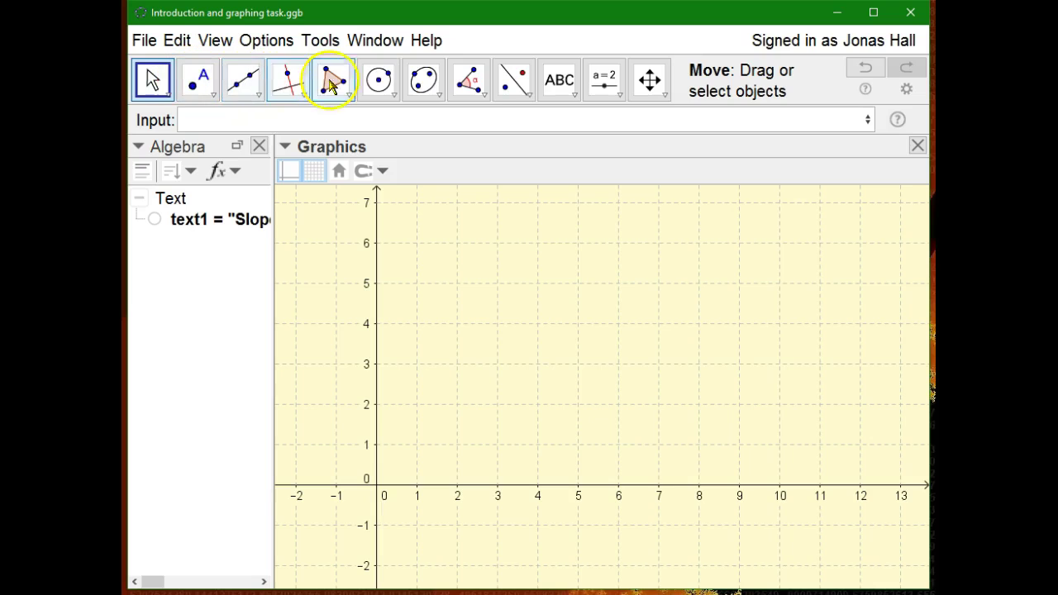
Examine the construction tools in each group, from points and lines through circles, conics, measurement and transformations to text, sliders and view tools.
left_click(214, 96)
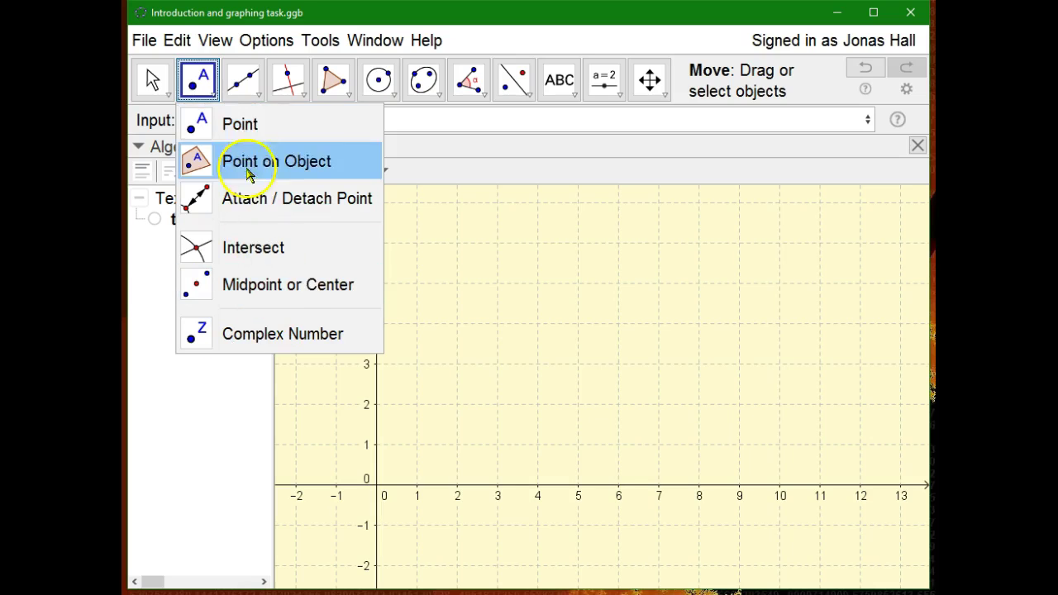
left_click(258, 98)
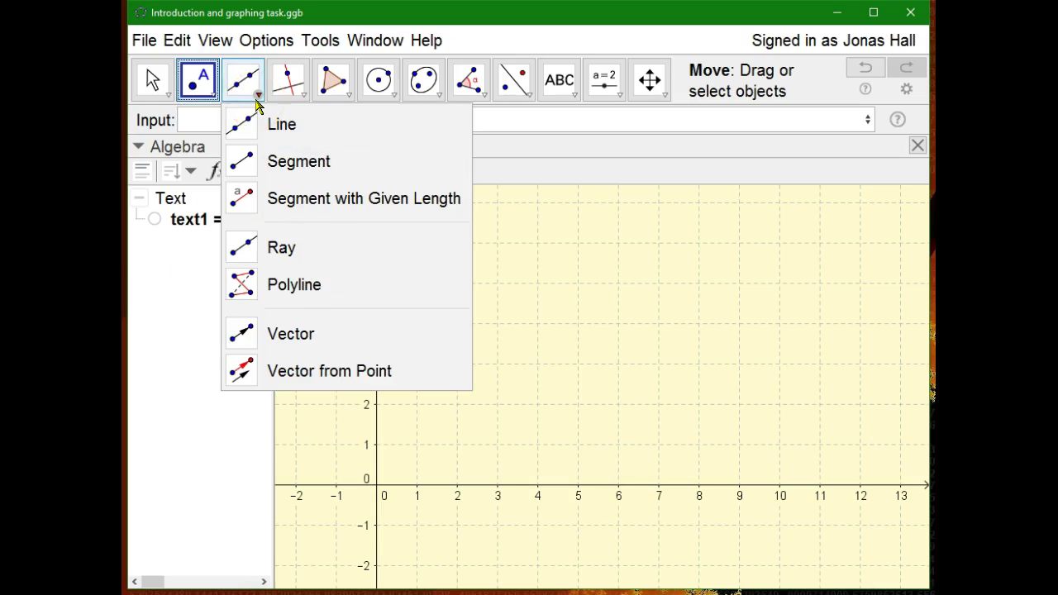
left_click(289, 99)
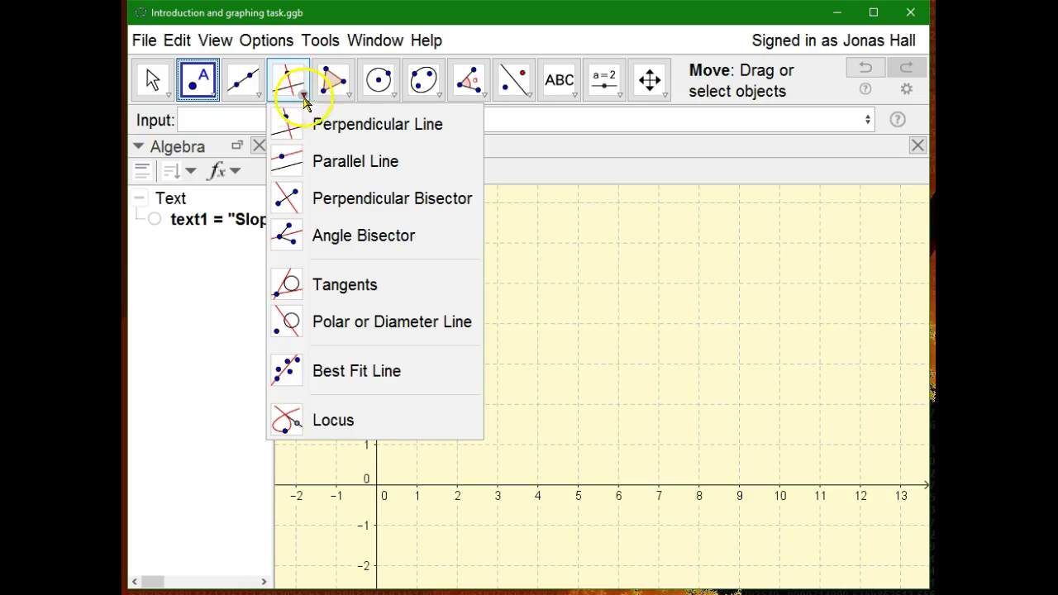
left_click(334, 97)
left_click(370, 99)
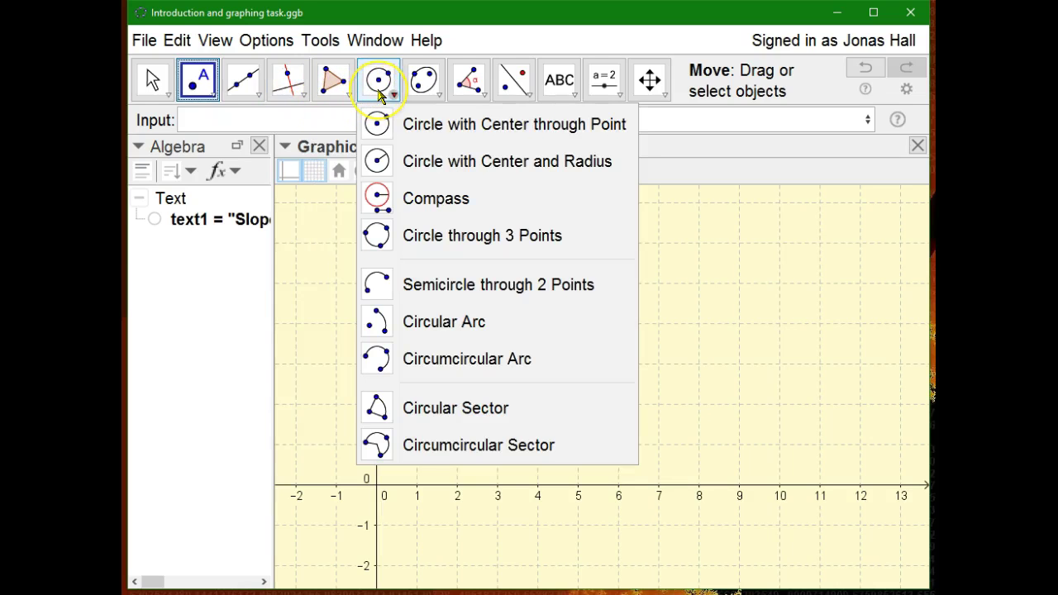
left_click(422, 98)
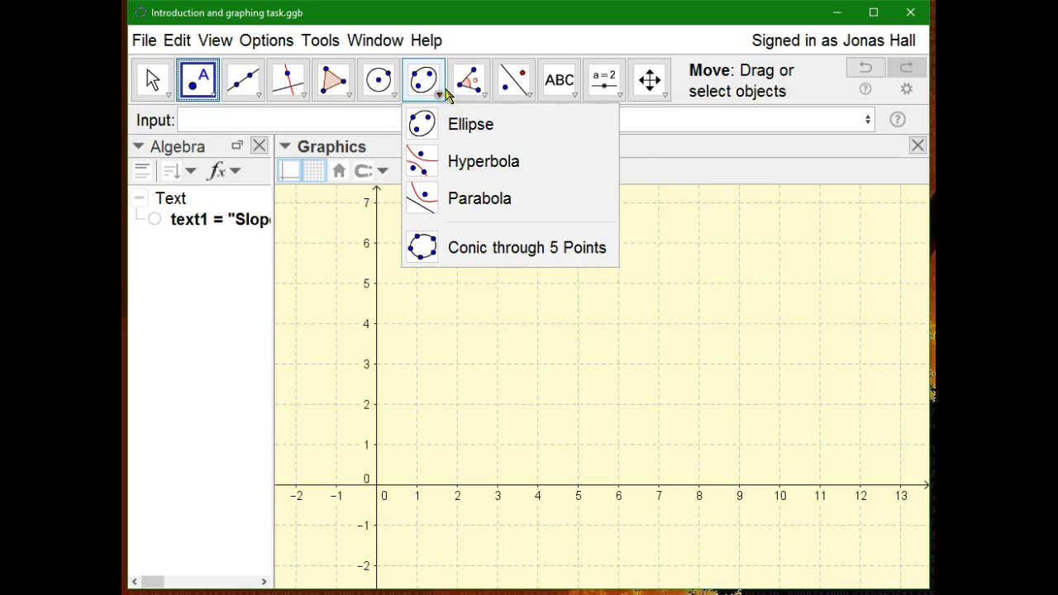
left_click(484, 97)
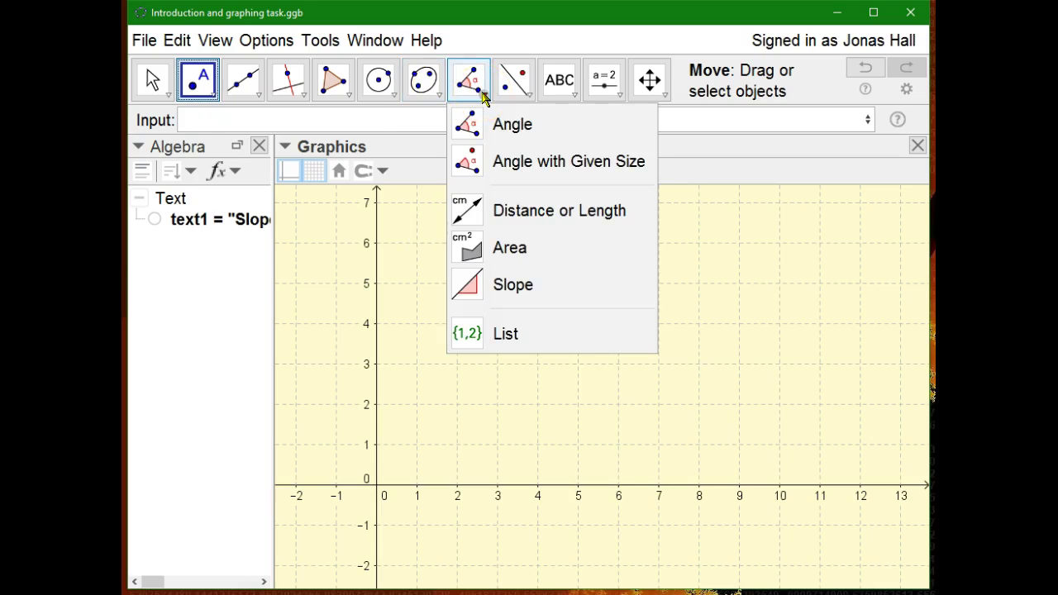
left_click(511, 95)
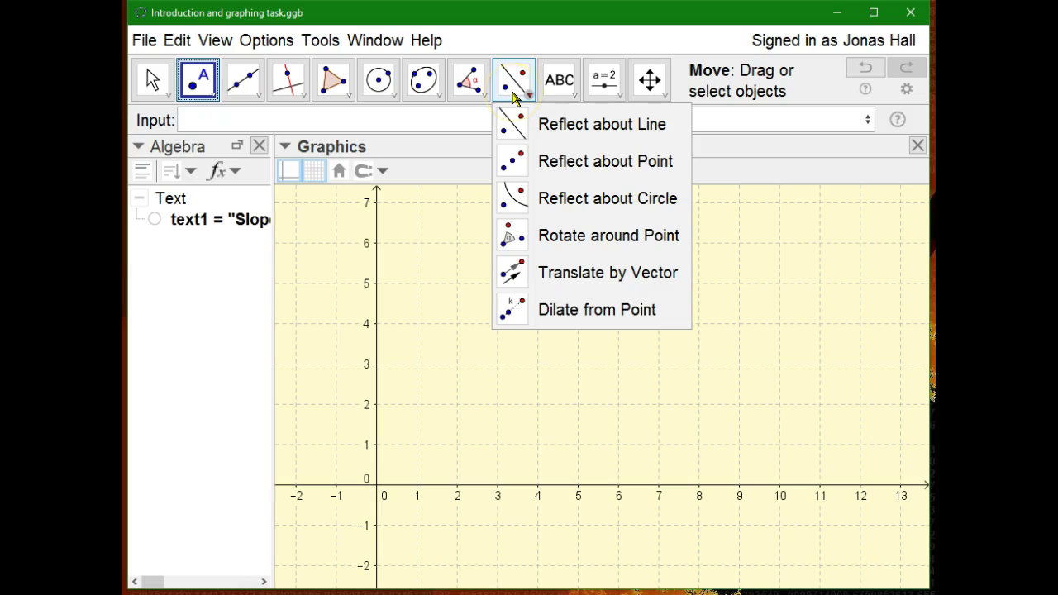
left_click(557, 93)
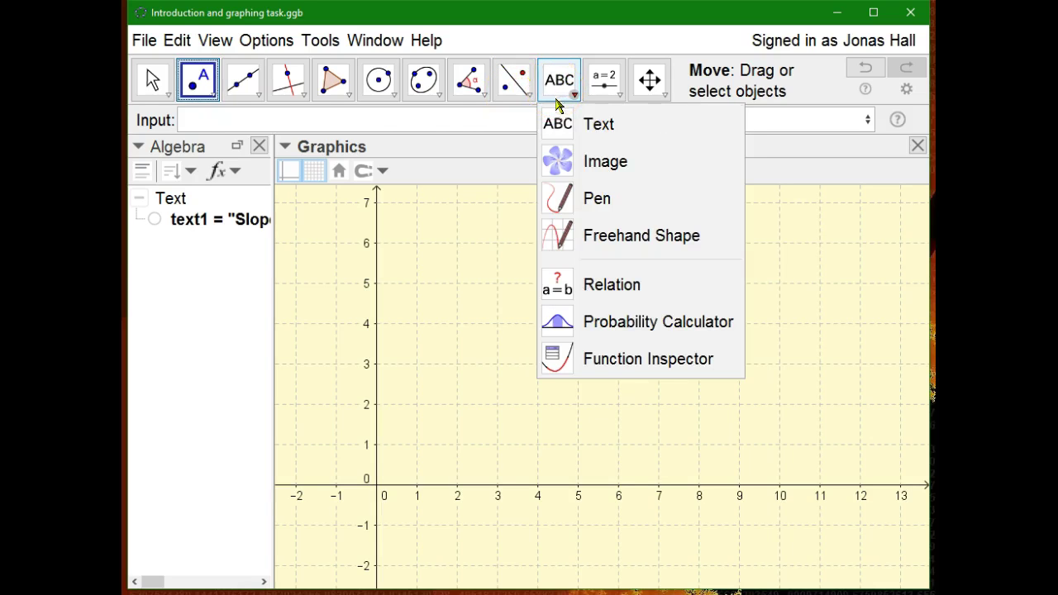
left_click(599, 74)
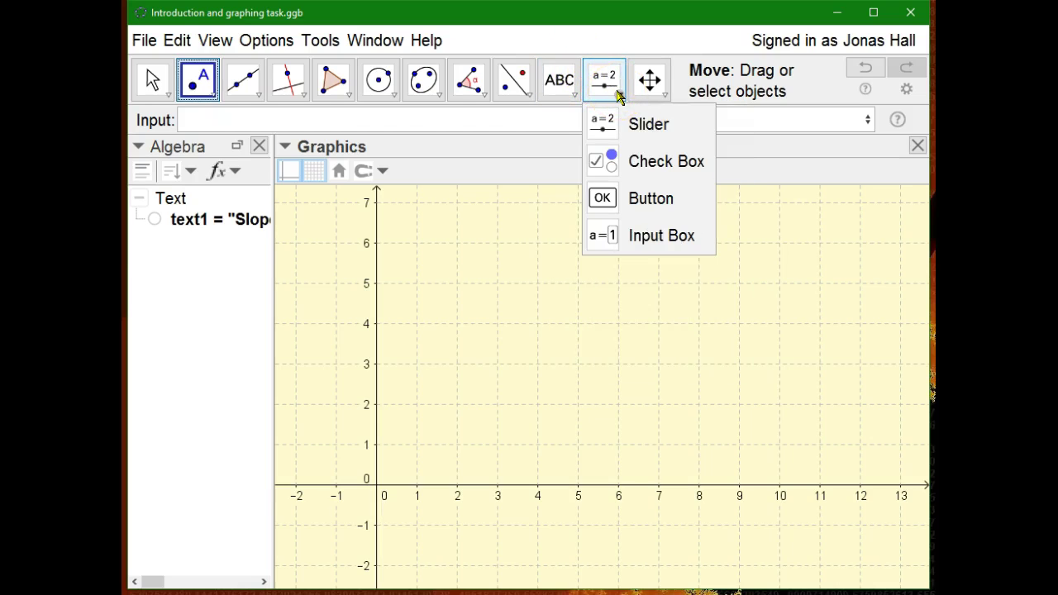
left_click(661, 94)
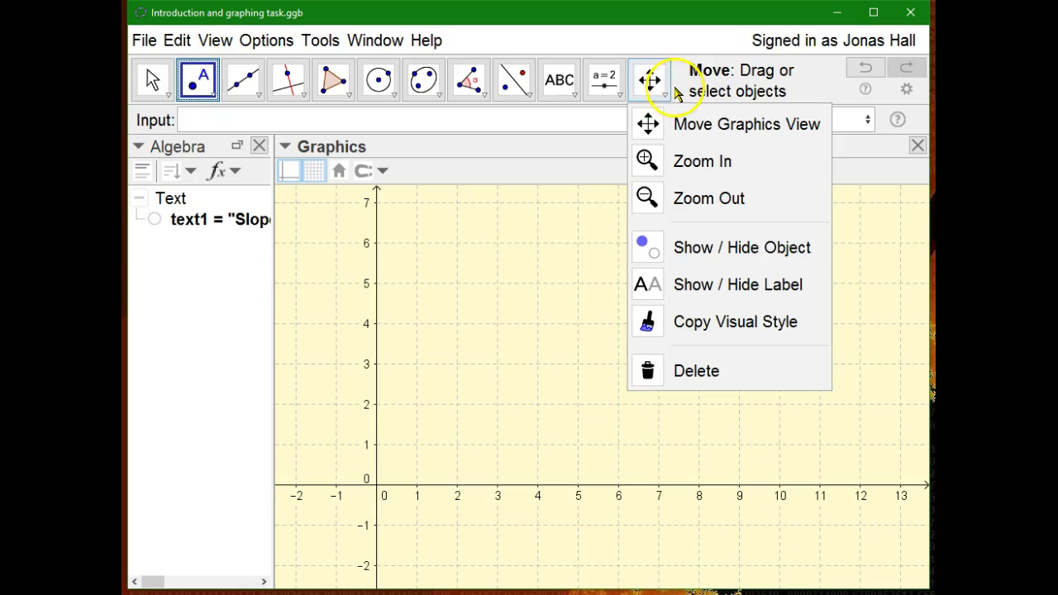
left_click(677, 88)
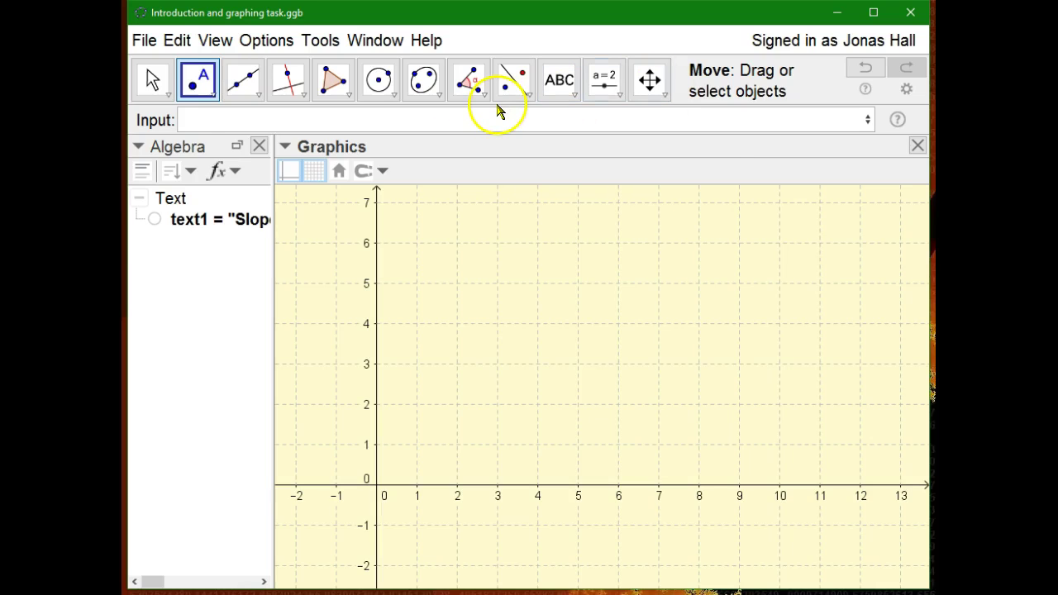
Review the available help resources, examine the syntax of the BoxPlot chart command in the input help, and close it.
left_click(426, 43)
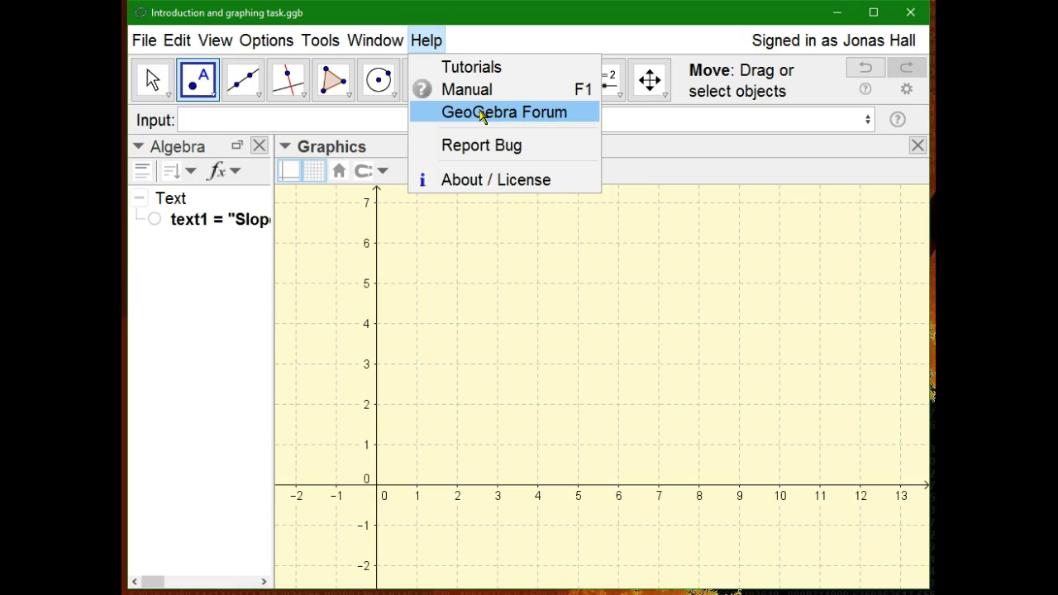
left_click(638, 114)
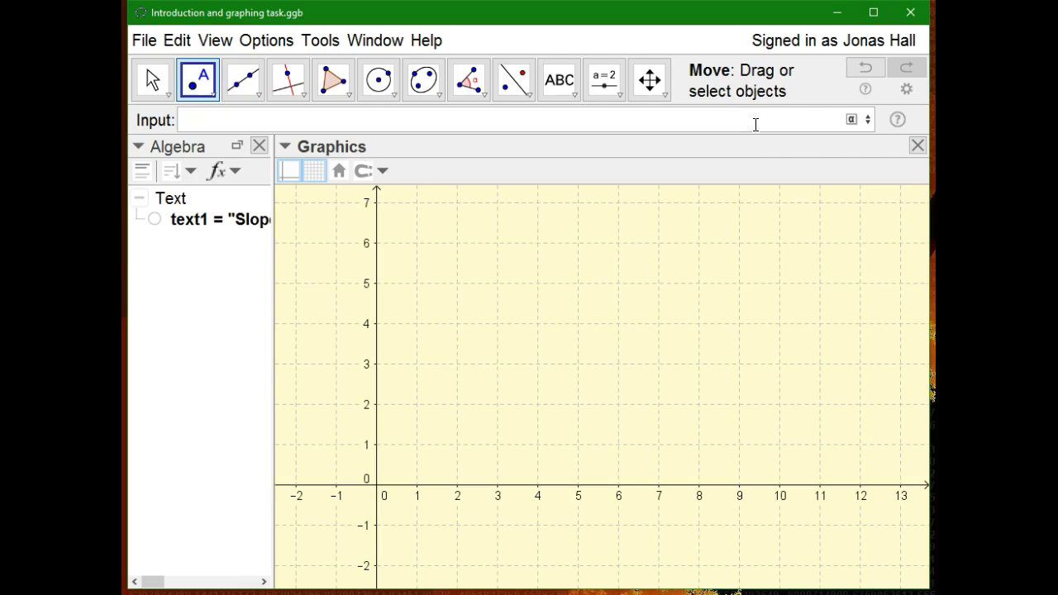
left_click(897, 121)
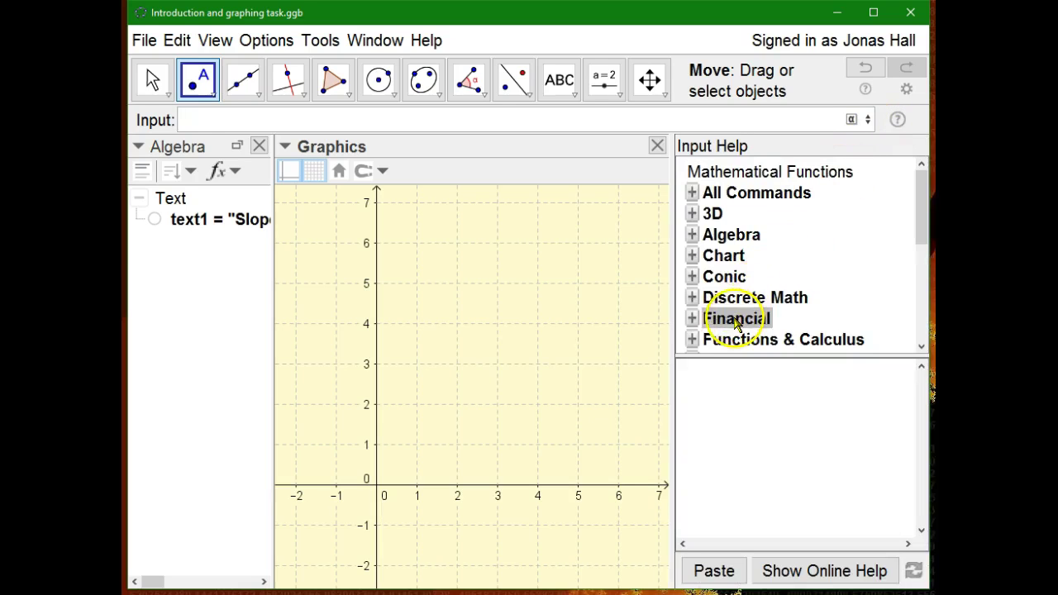
left_click(692, 257)
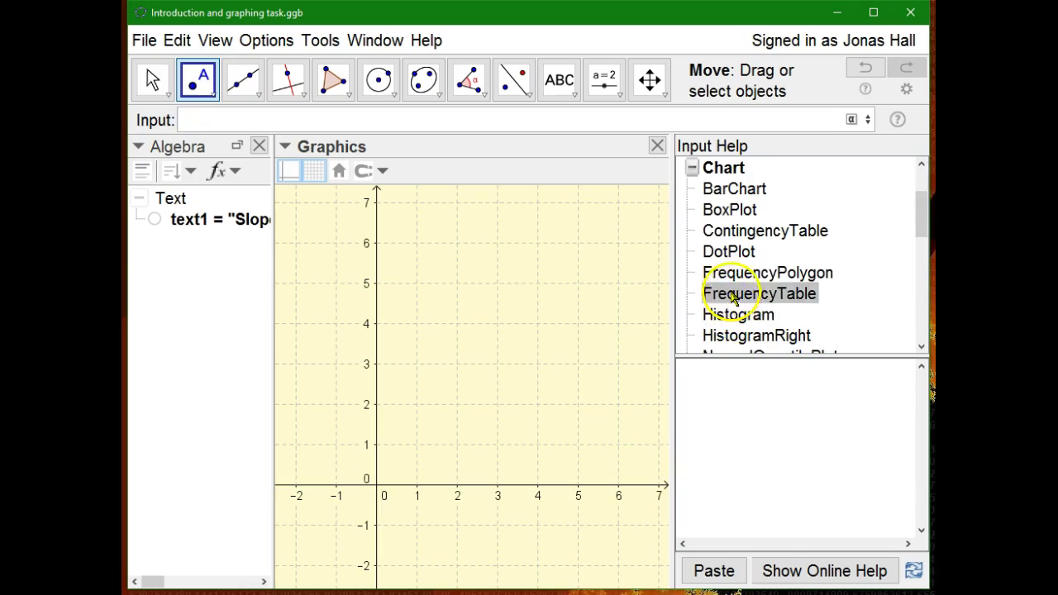
left_click(729, 212)
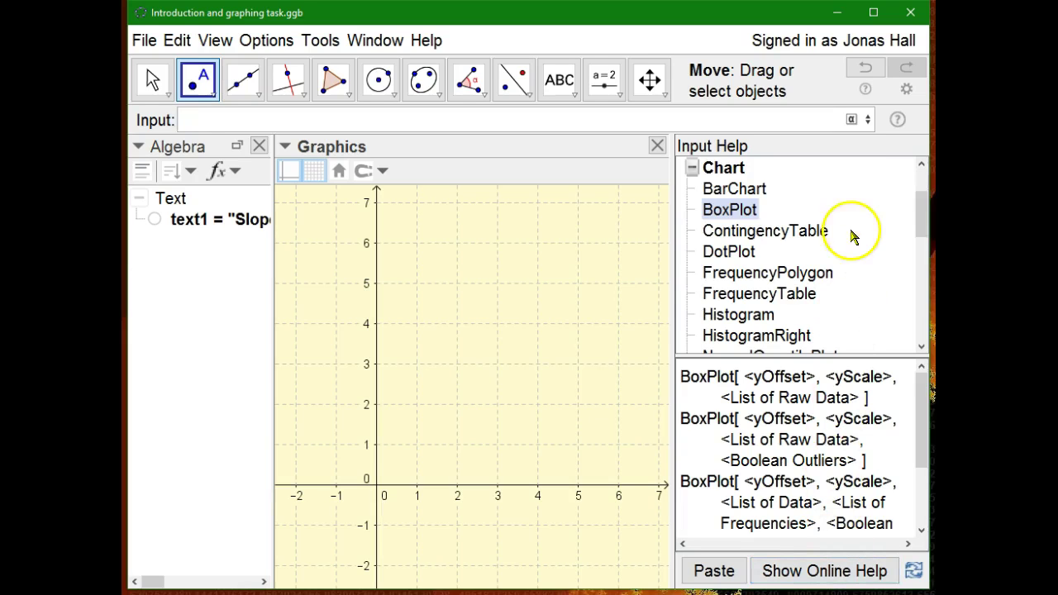
left_click(898, 121)
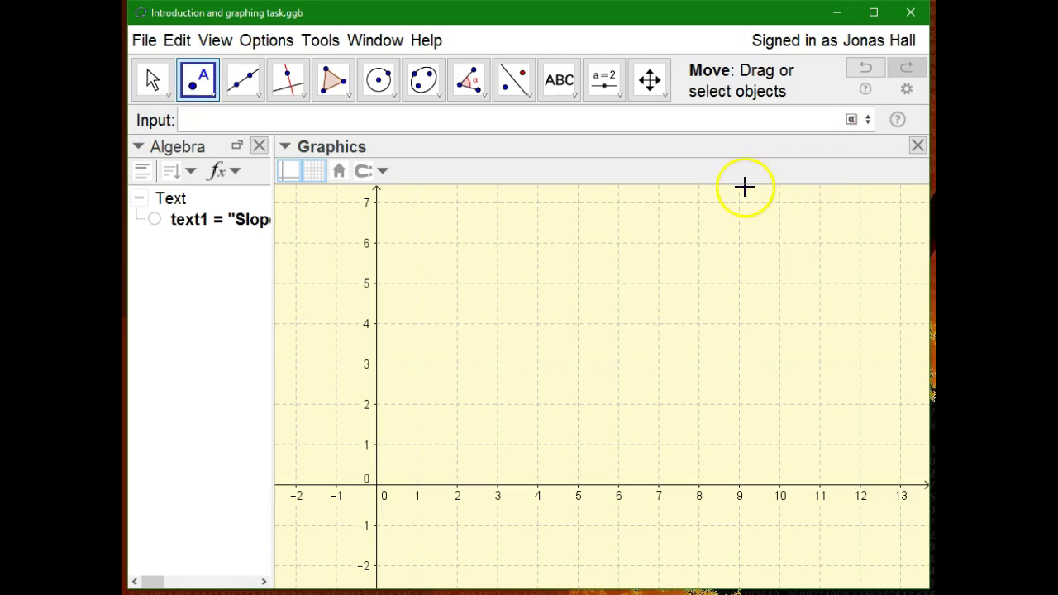
Graph the line y = 2x - 1 and delete it again.
left_click(623, 123)
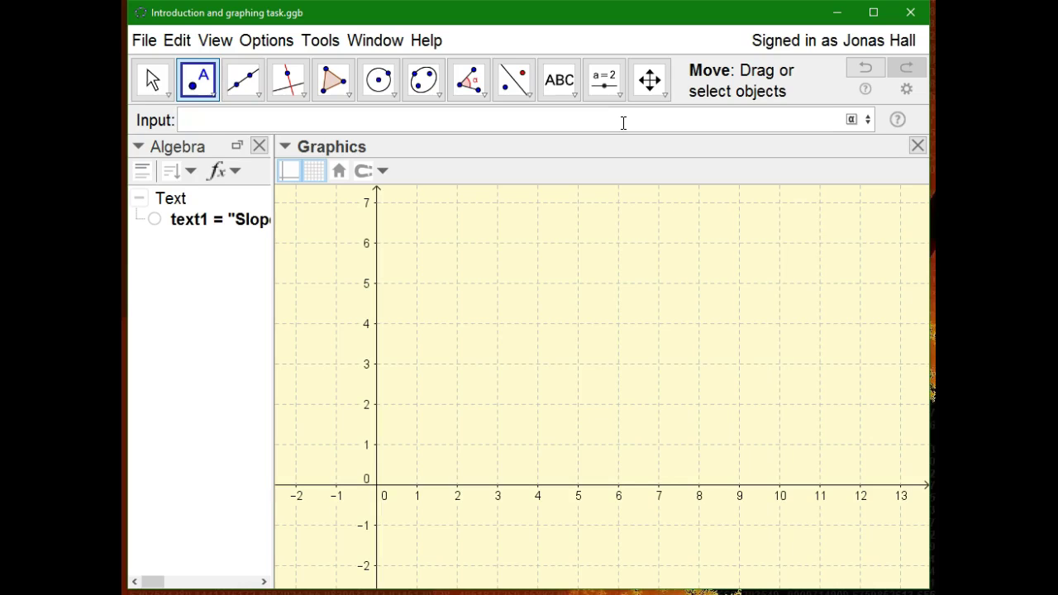
type("y = ")
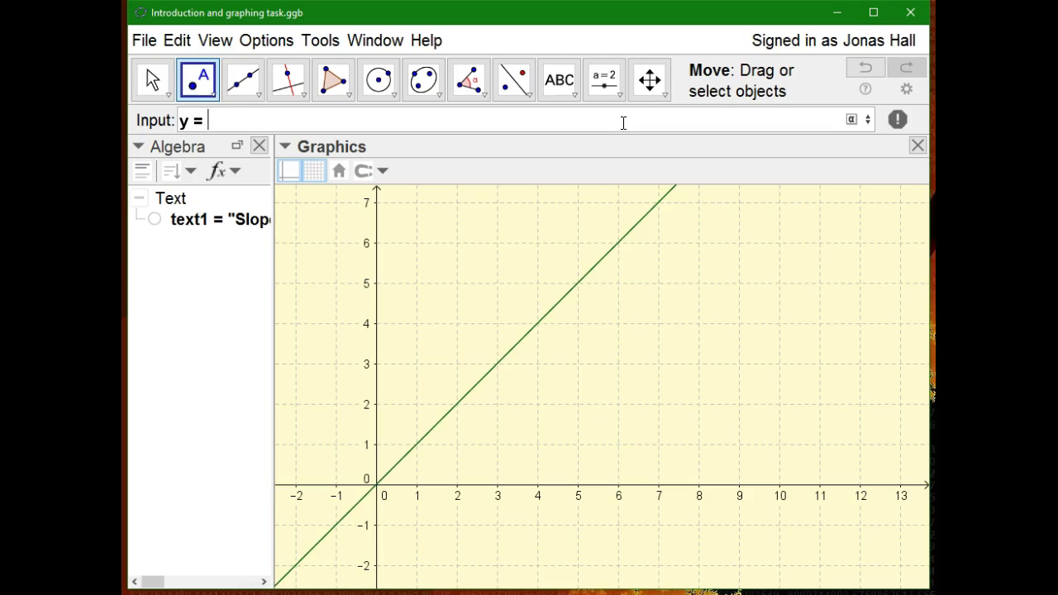
type("2x ")
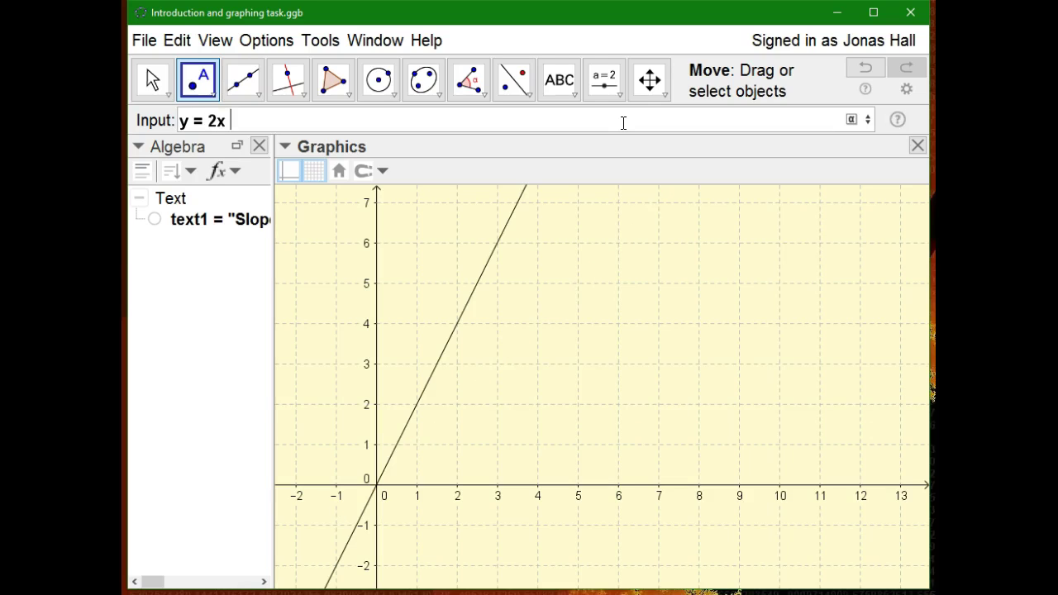
type("- 1")
key("Return")
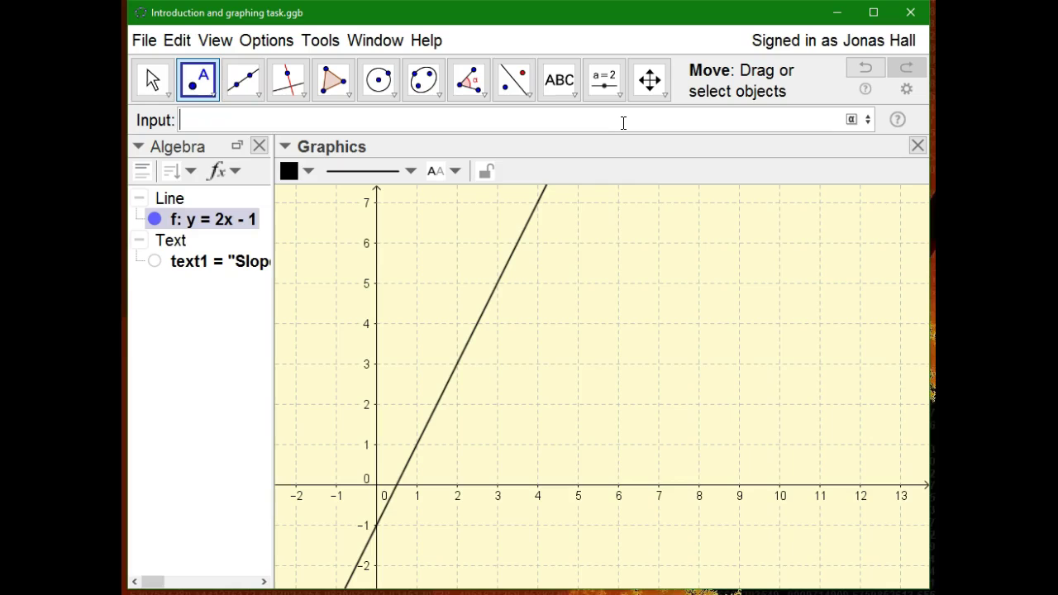
left_click(176, 225)
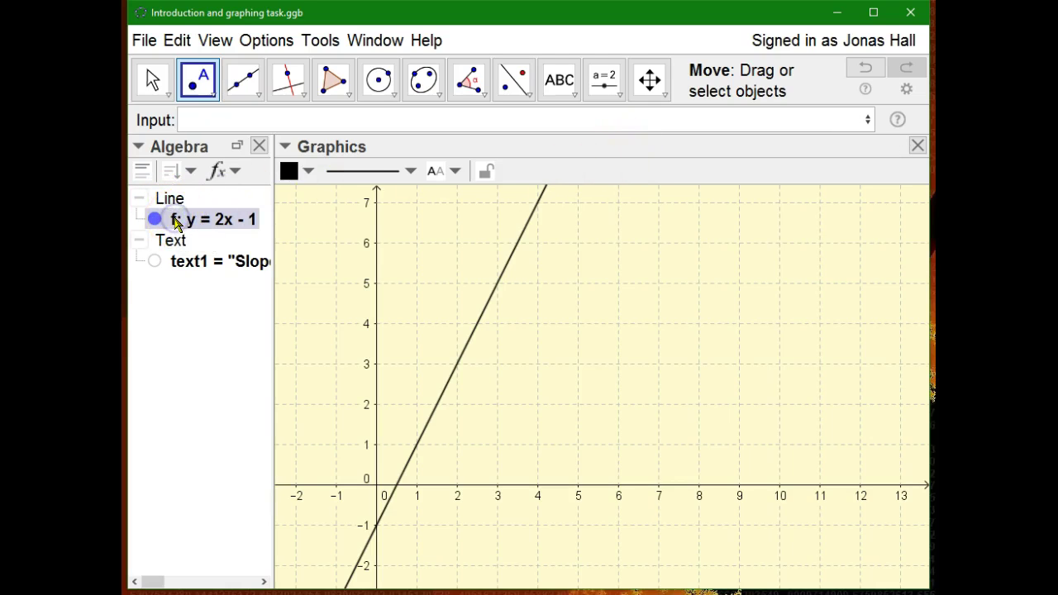
key("Delete")
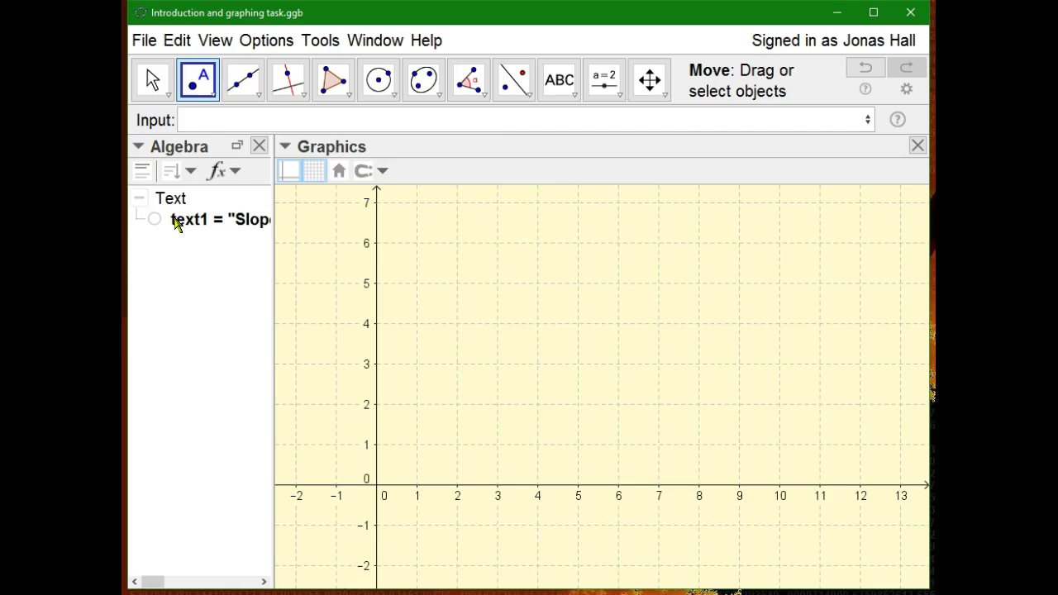
Graph the line y = a x + b with new sliders for a and b, and move slider a to 1.6.
left_click(240, 121)
type("y")
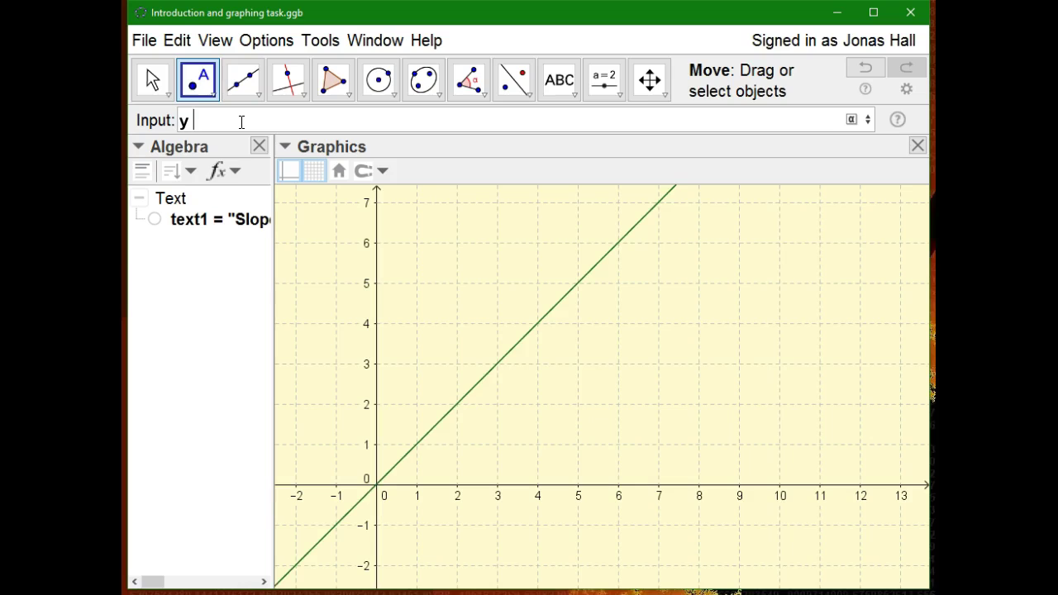
type(" = a x + ")
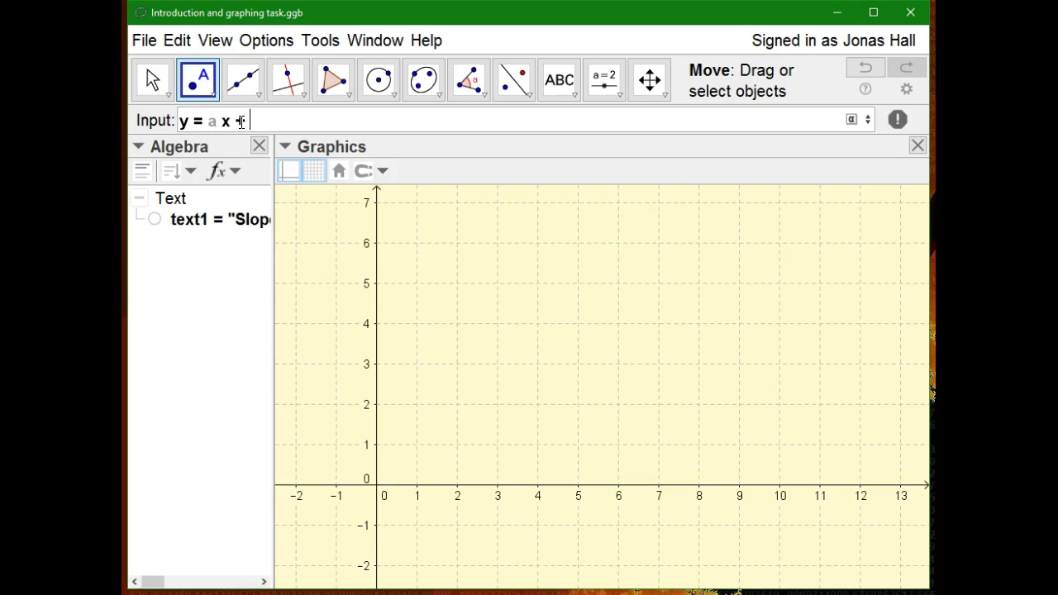
type("b")
left_click(308, 158)
key("Return")
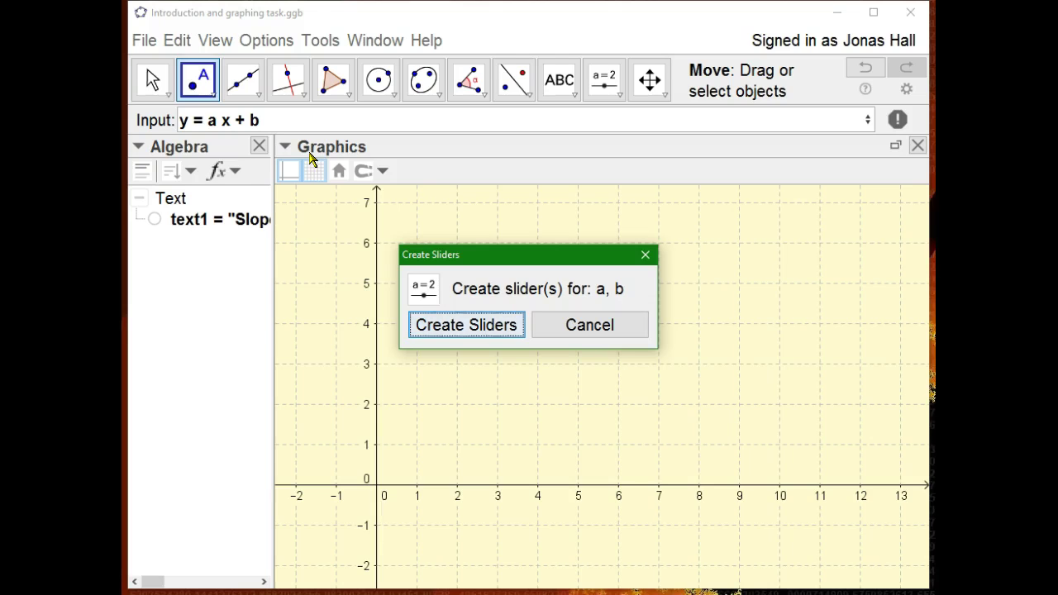
left_click(478, 325)
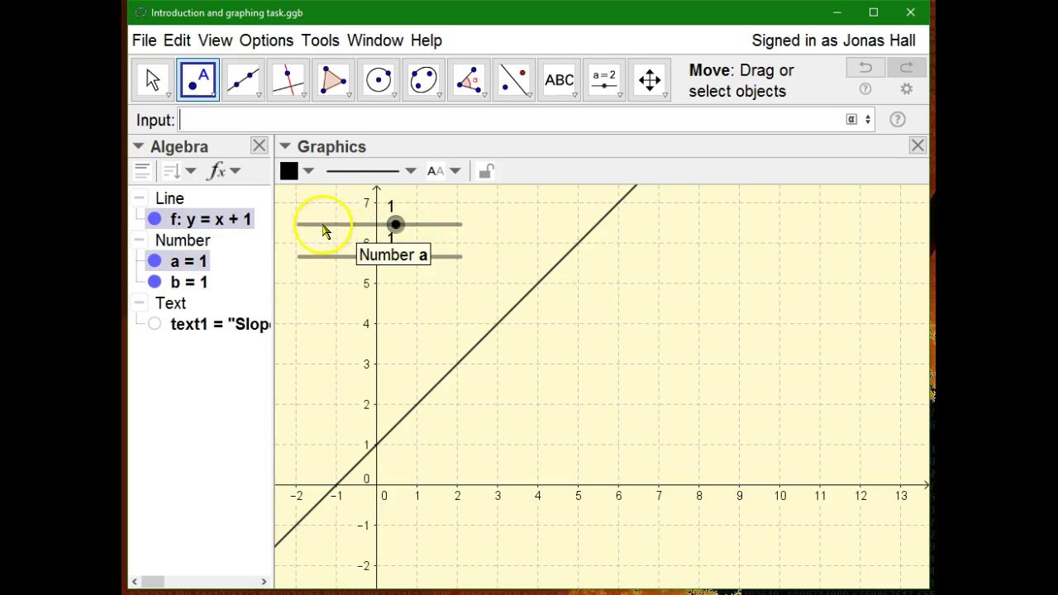
key("Escape")
mouse_move(396, 225)
left_mouse_down()
mouse_move(435, 232)
mouse_move(405, 234)
left_mouse_up()
Set the labels of both sliders a and b to show Name & Value, and close the preferences.
left_click(199, 247)
right_click(200, 247)
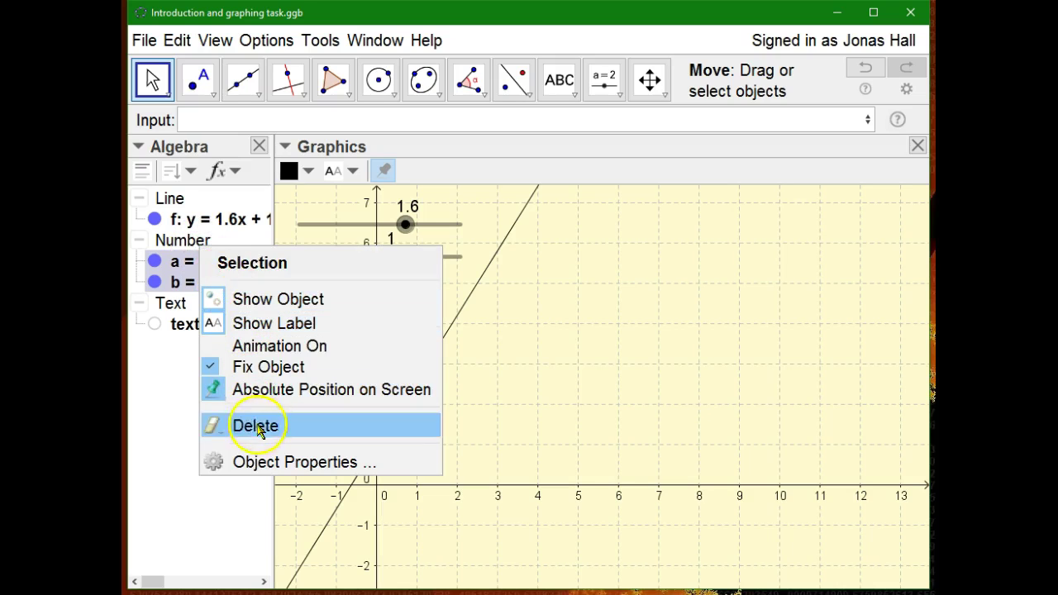
left_click(264, 461)
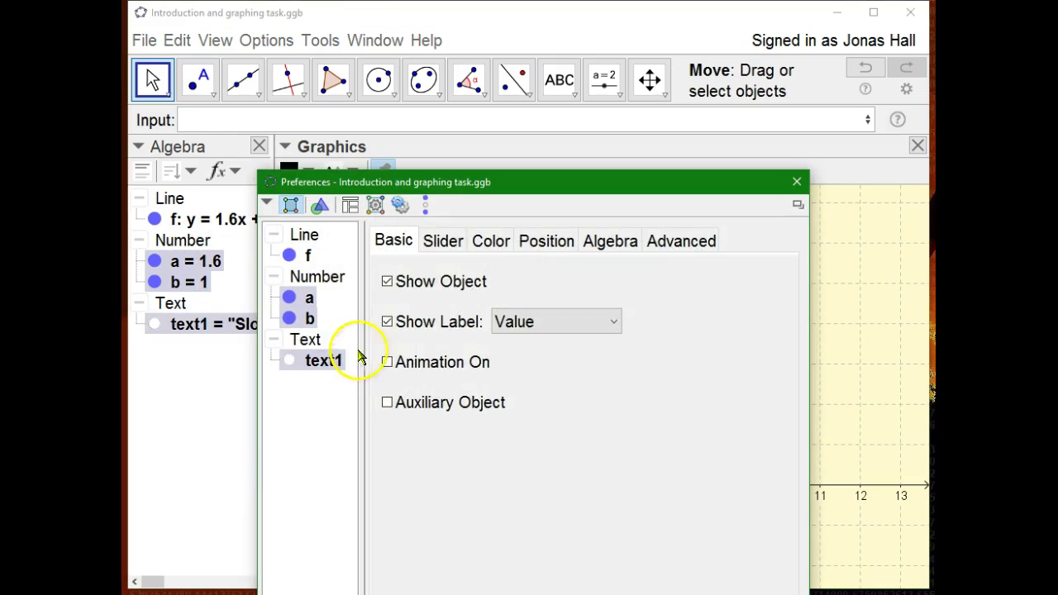
left_click(589, 322)
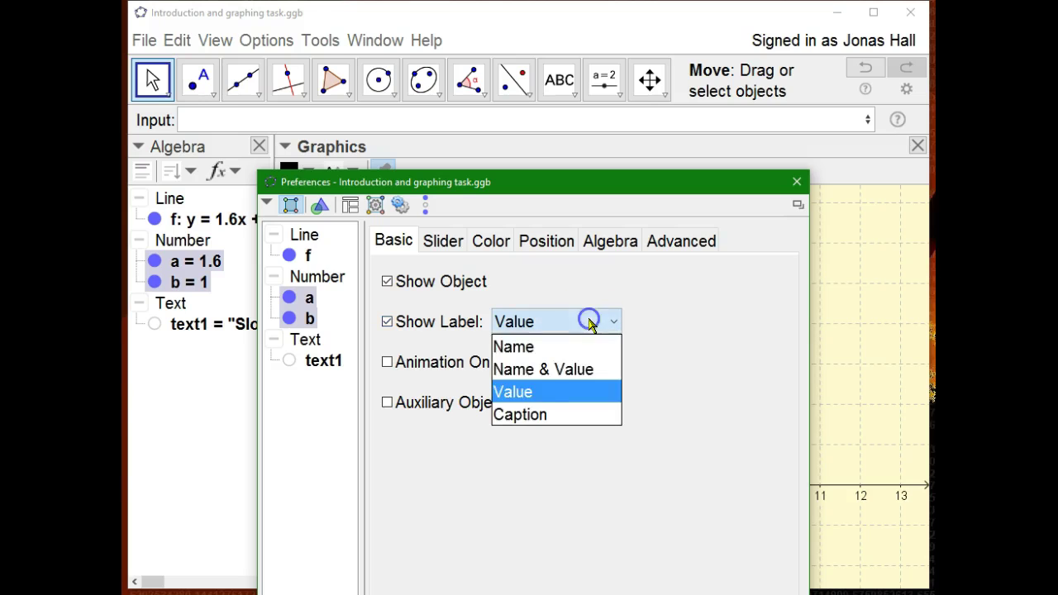
left_click(589, 369)
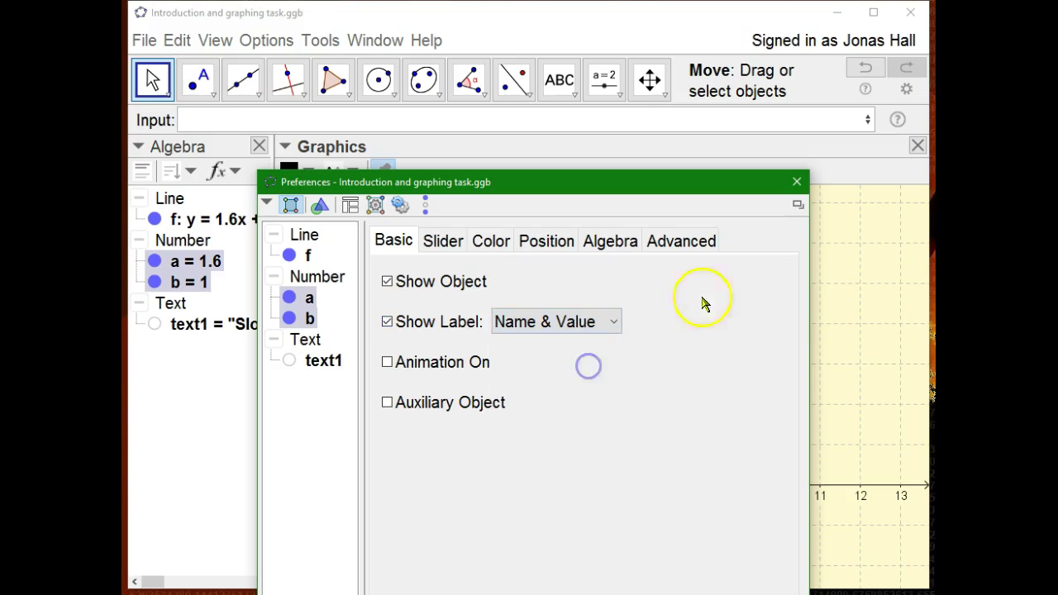
left_click(799, 183)
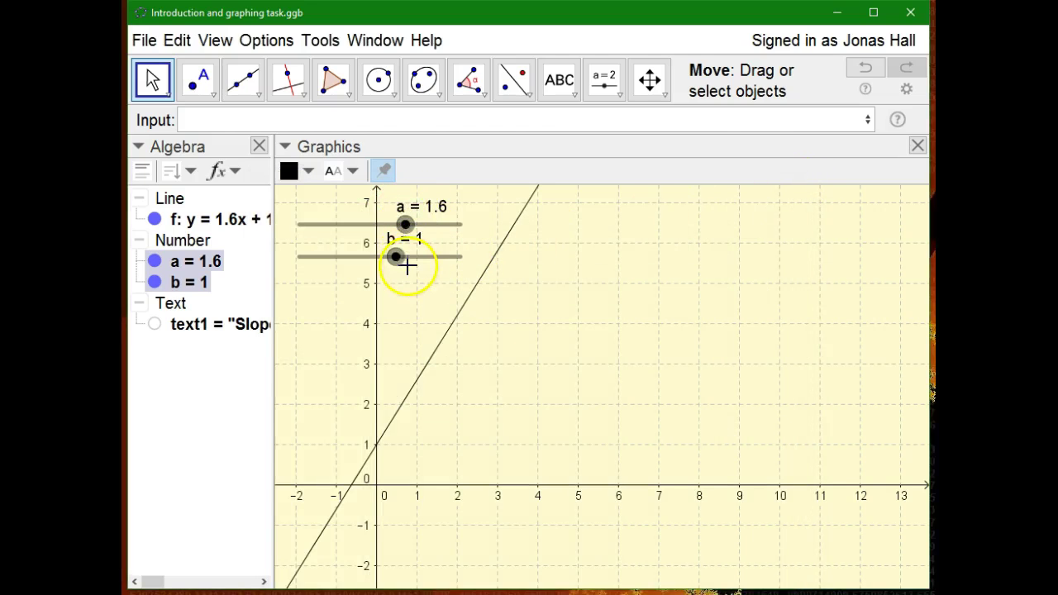
Set slider a to 1.9 and slider b to -1.6, and select line f in the Algebra view.
left_click(407, 226)
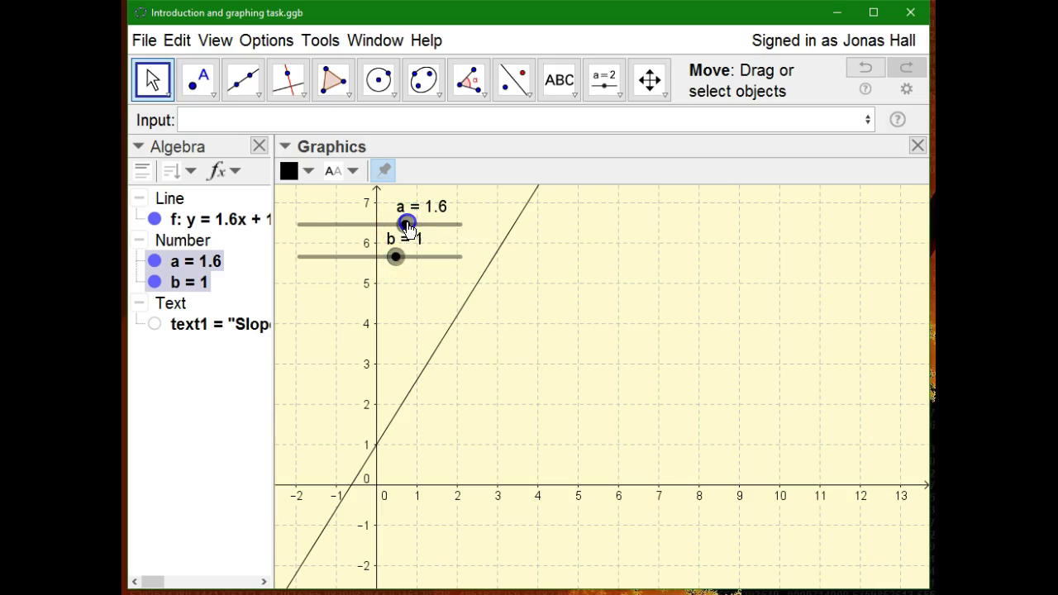
left_click_drag(408, 225, 364, 282)
left_click(535, 283)
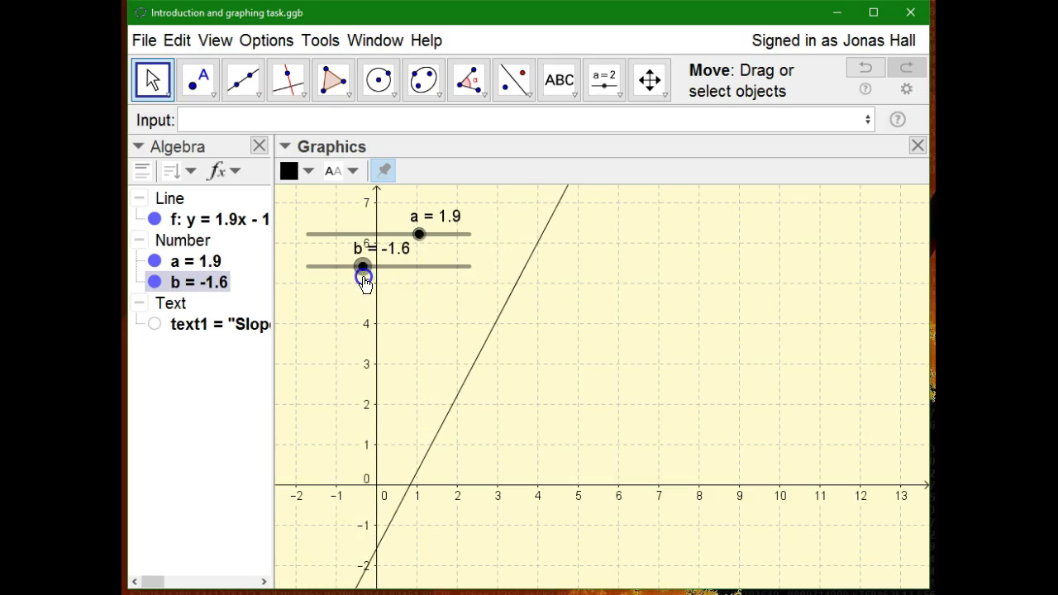
left_click(230, 222)
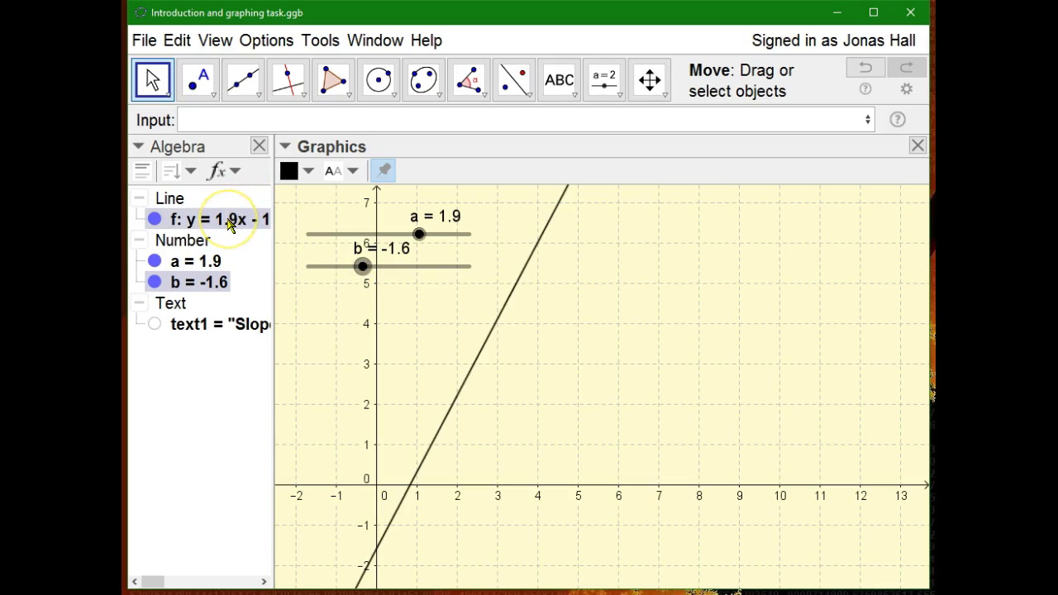
Widen the Algebra view until the full equation of line f fits.
left_click(281, 232)
left_click_drag(272, 236, 301, 237)
left_click(248, 218)
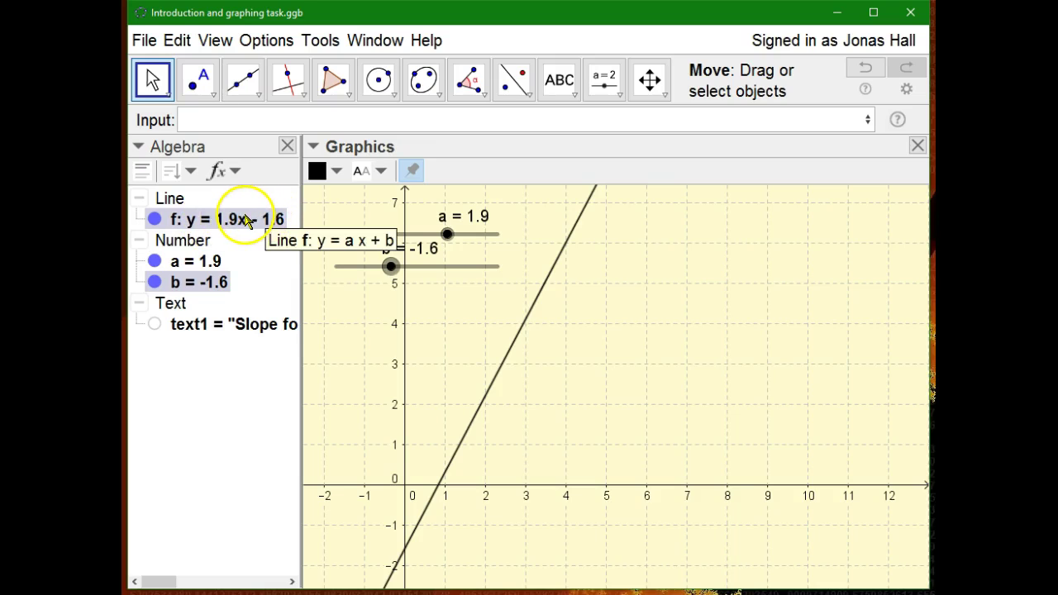
Place line f's equation as a linked text in the Graphics view beside the line, and set slider a to 1.
left_click(247, 218)
left_click_drag(247, 219, 612, 278)
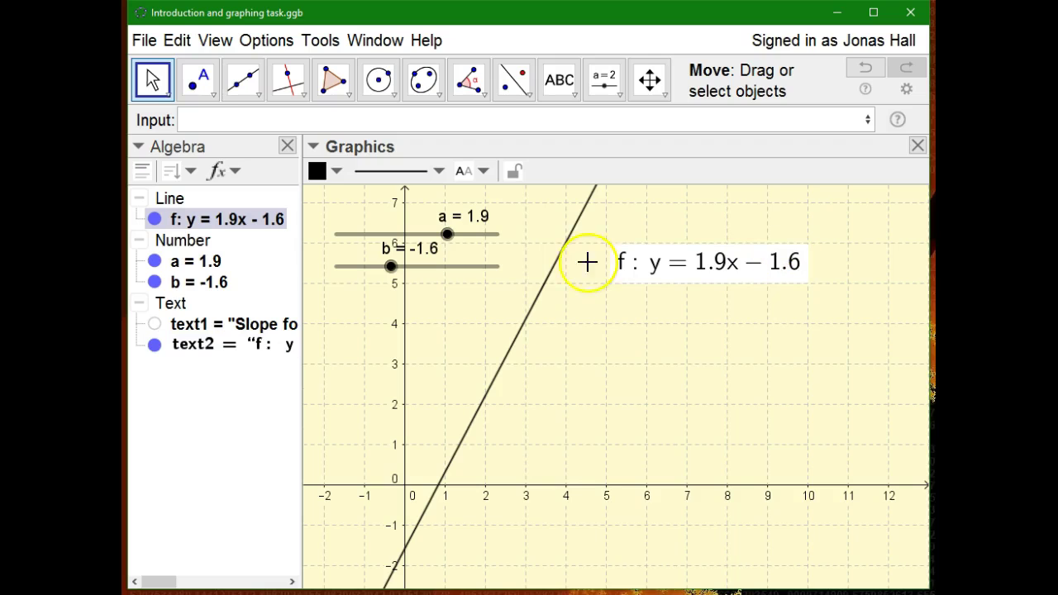
mouse_move(446, 234)
left_mouse_down()
mouse_move(423, 239)
mouse_move(448, 242)
mouse_move(433, 239)
left_mouse_up()
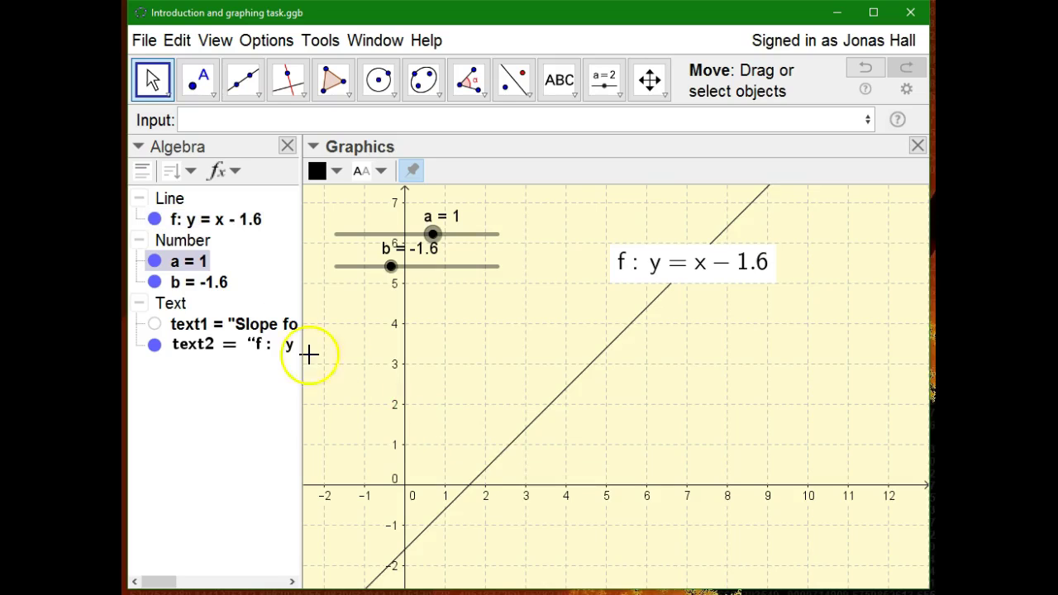
Select sliders a and b together and delete them along with the line and equation text that depend on them.
left_click(196, 260)
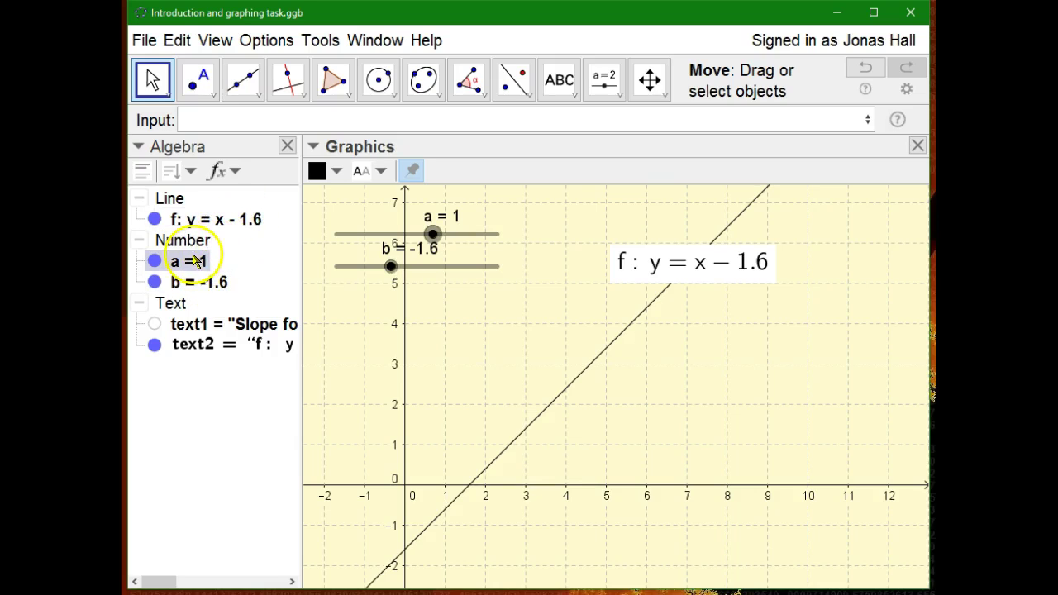
left_click(196, 284, "ctrl")
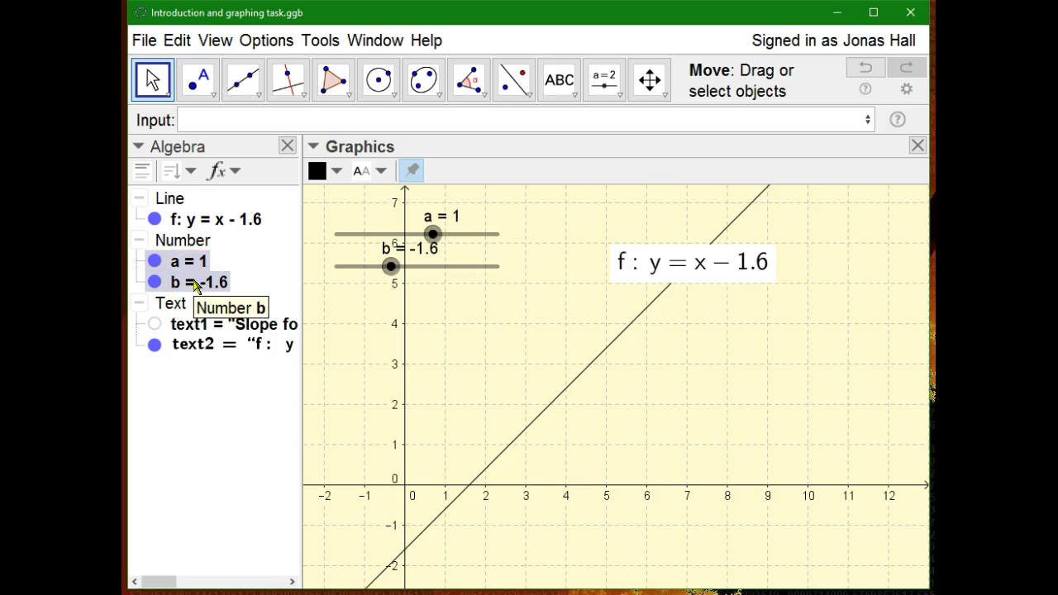
left_click(186, 244)
right_click(185, 241)
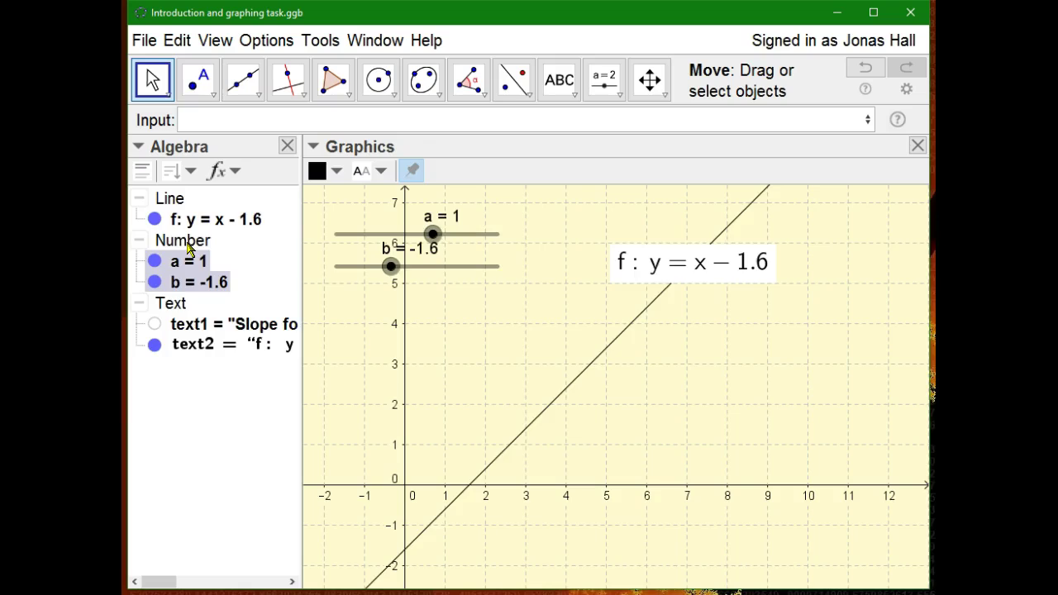
key("Delete")
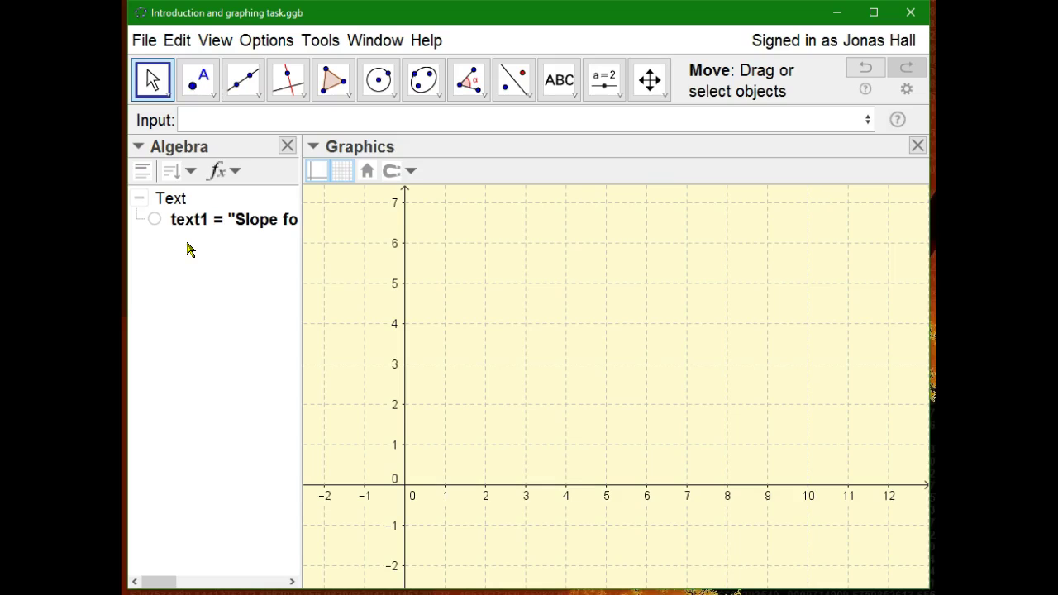
Show the hidden text1 with the slope, general and intercept forms in the Graphics view.
left_click(155, 223)
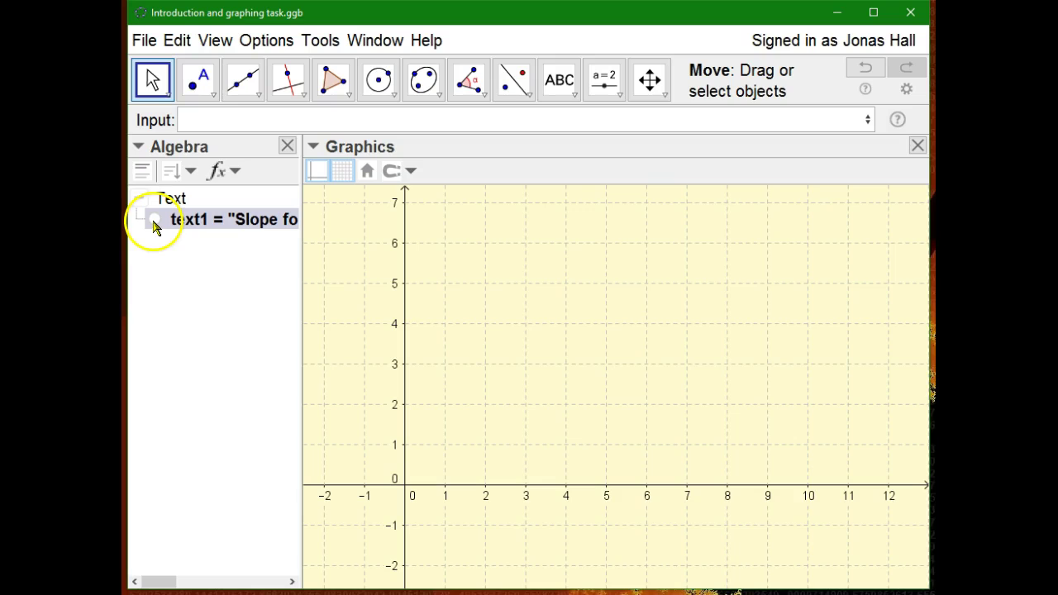
left_click(153, 222)
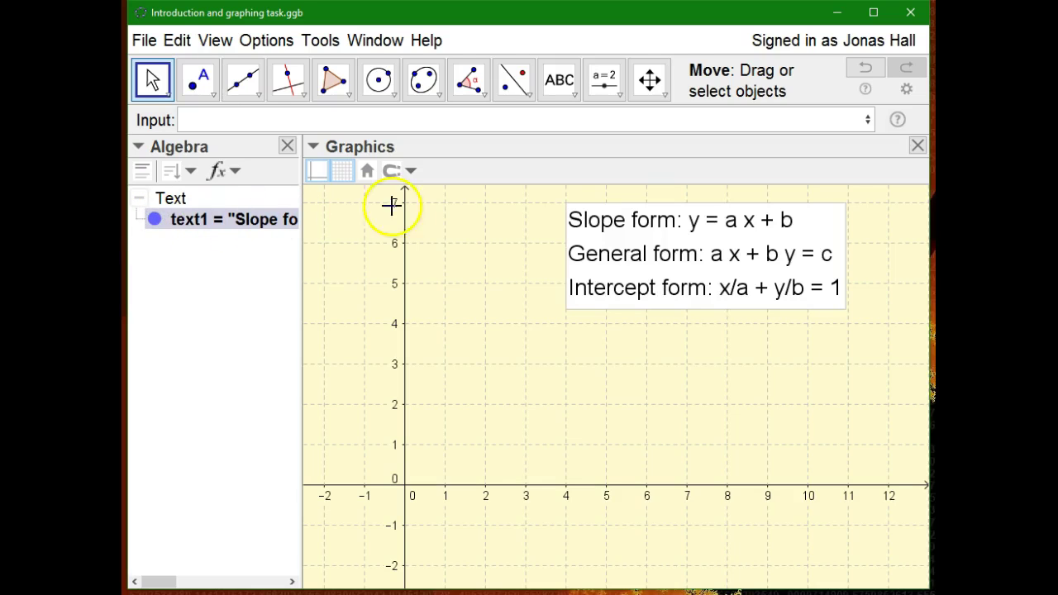